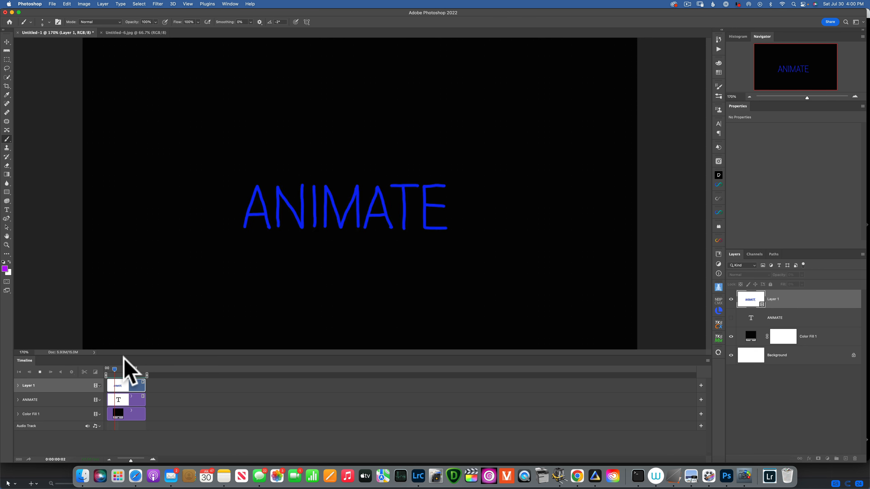
- Stop the animation playback and create a new 1920 x 1080 px document at 72 ppi from the recent presets
key("space")
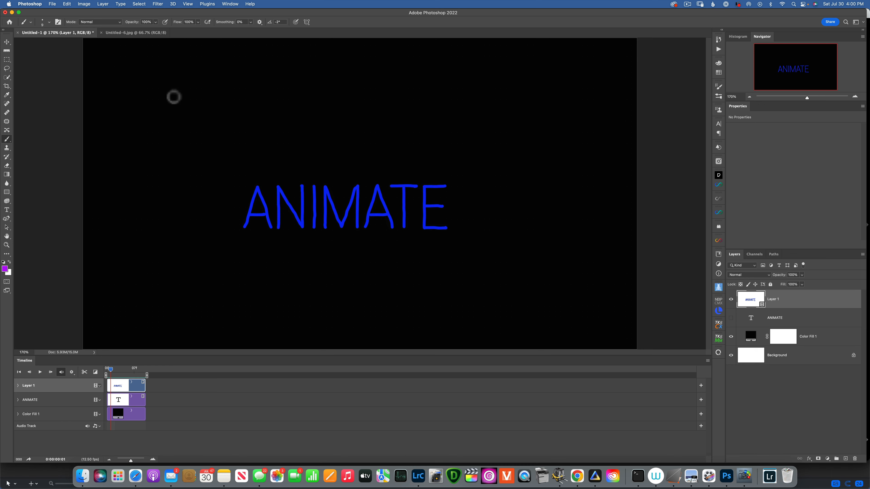
left_click(52, 4)
left_click(58, 13)
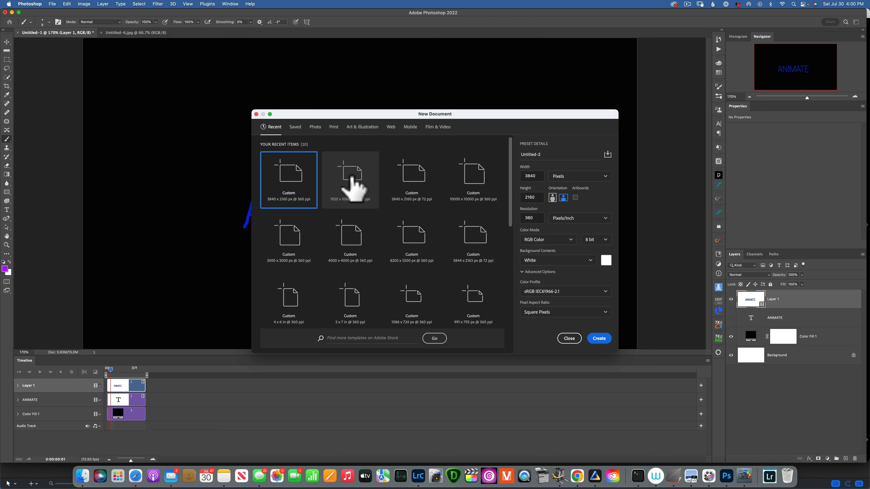
left_click(351, 180)
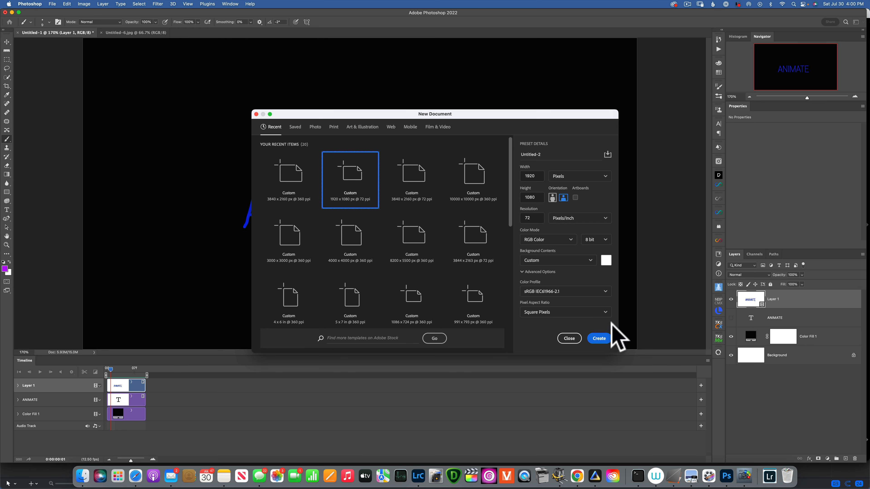
left_click(600, 338)
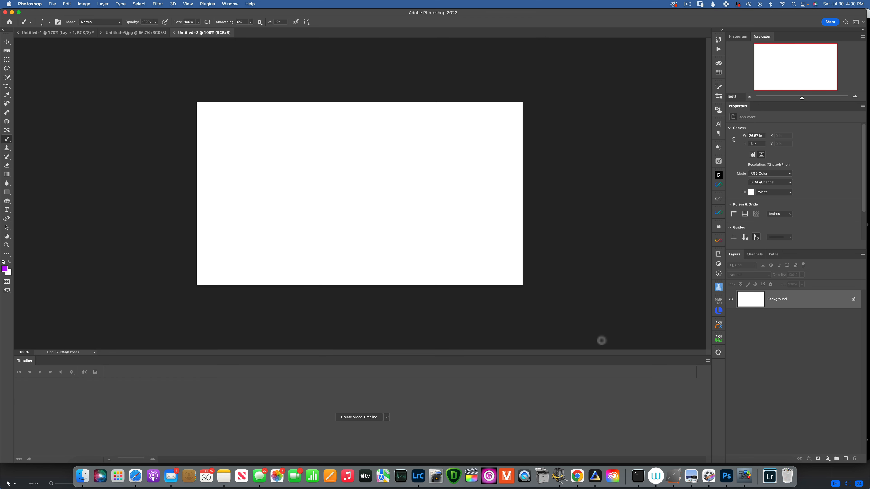
key("super+0")
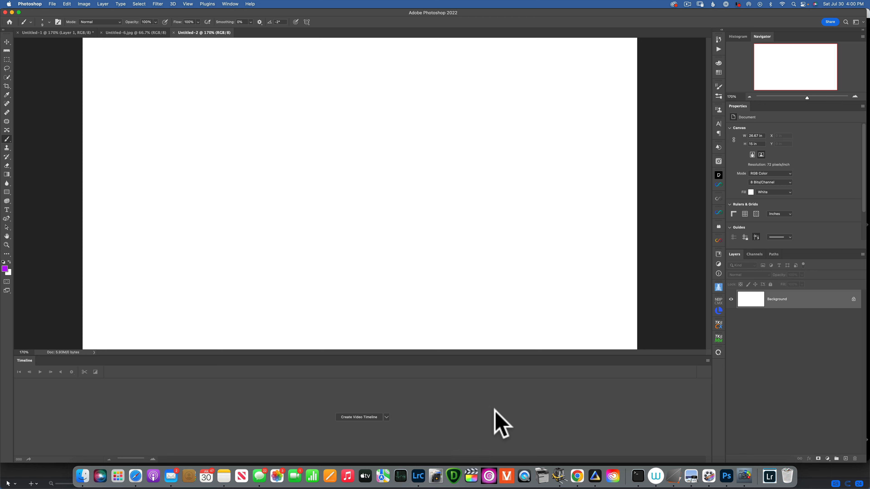
- Hide the Timeline and show it again
left_click(230, 4)
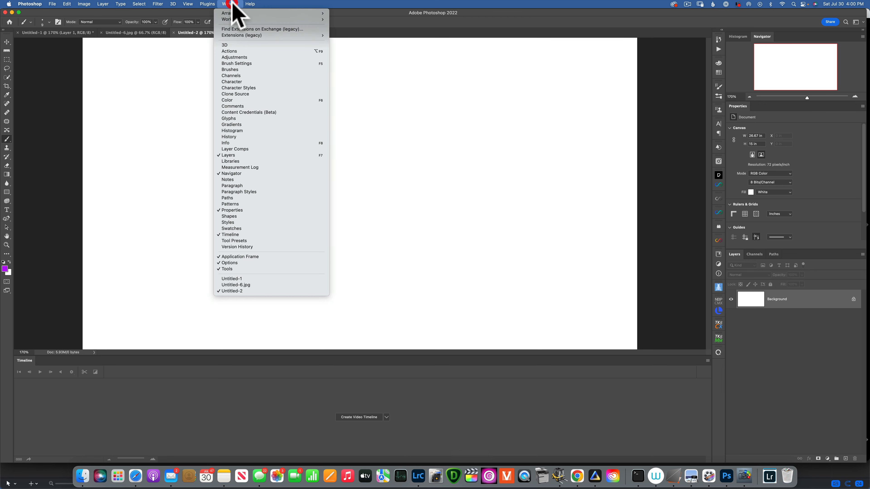
left_click(227, 235)
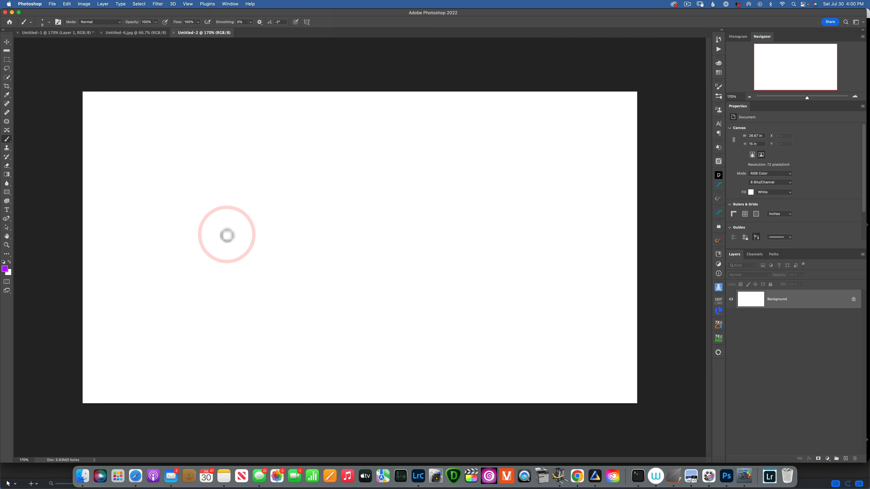
left_click(229, 4)
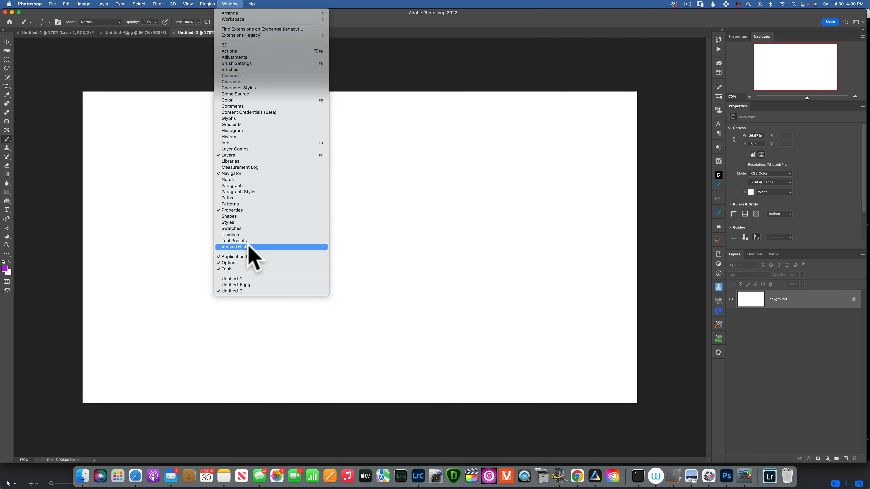
left_click(241, 235)
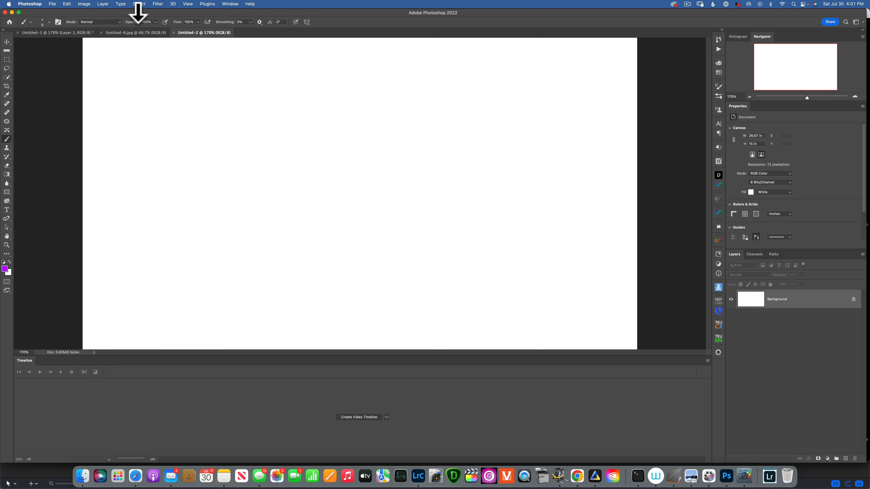
- Add a new blank video layer above the Background and select it
left_click(102, 4)
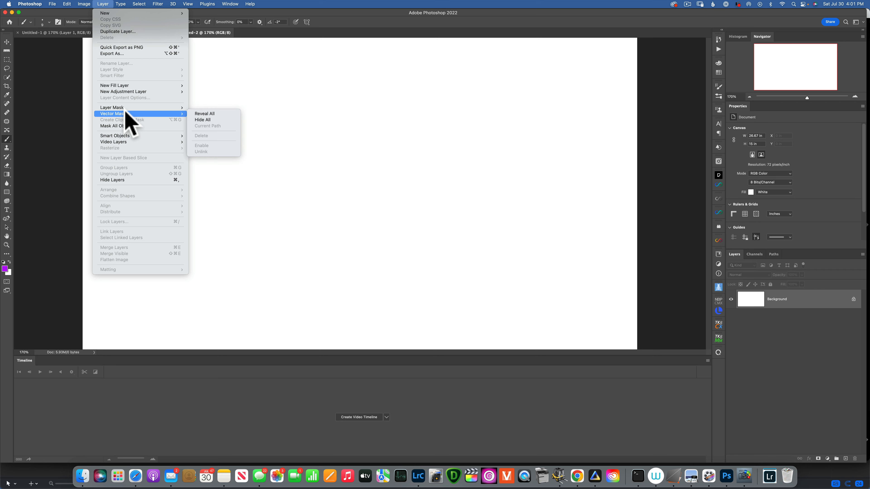
mouse_move(126, 141)
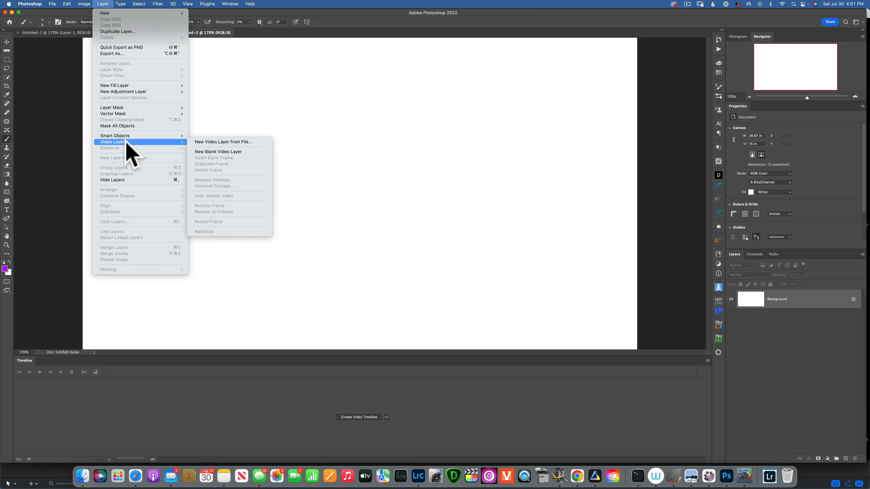
left_click(221, 151)
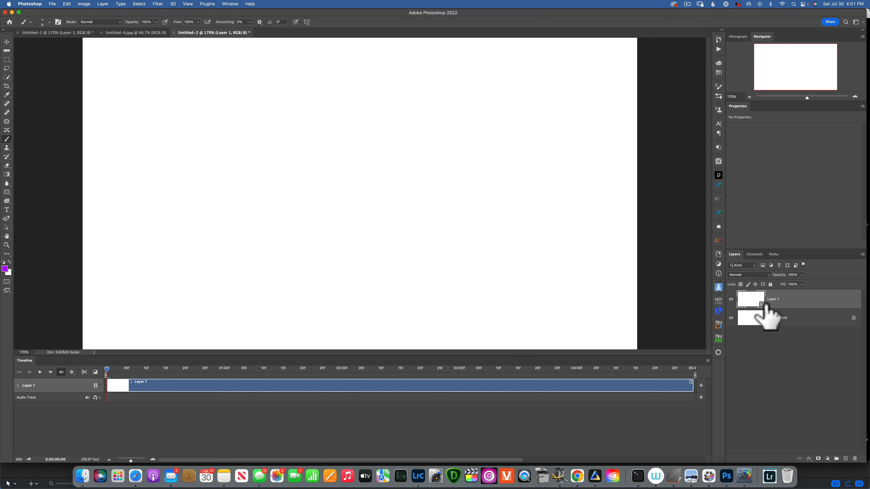
left_click(751, 299)
- Add a regular empty layer between the Background and the video layer
left_click(754, 316)
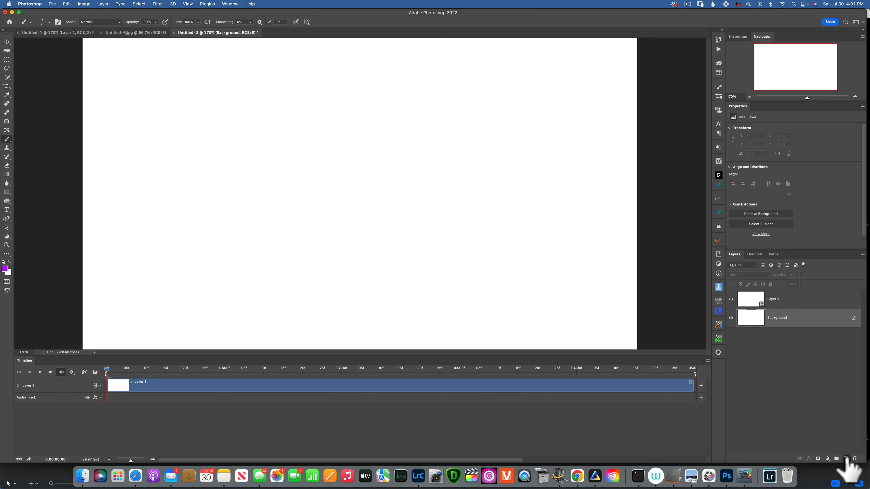
left_click(749, 317)
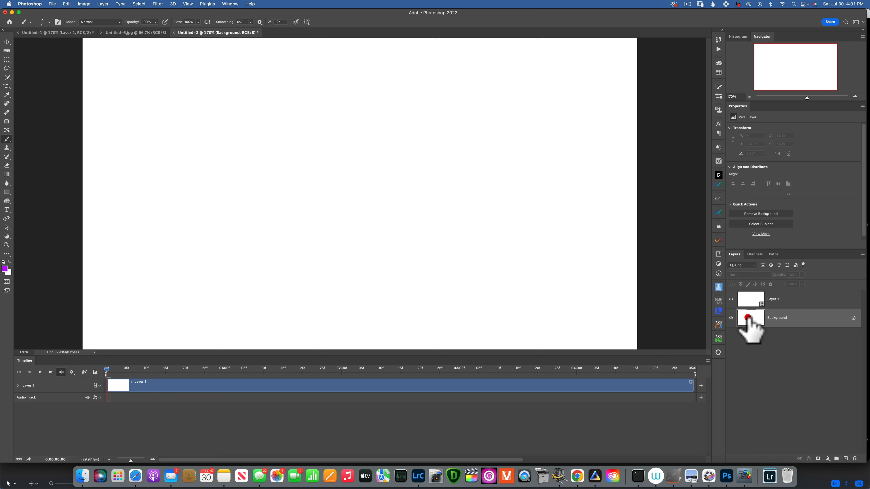
left_click(846, 459)
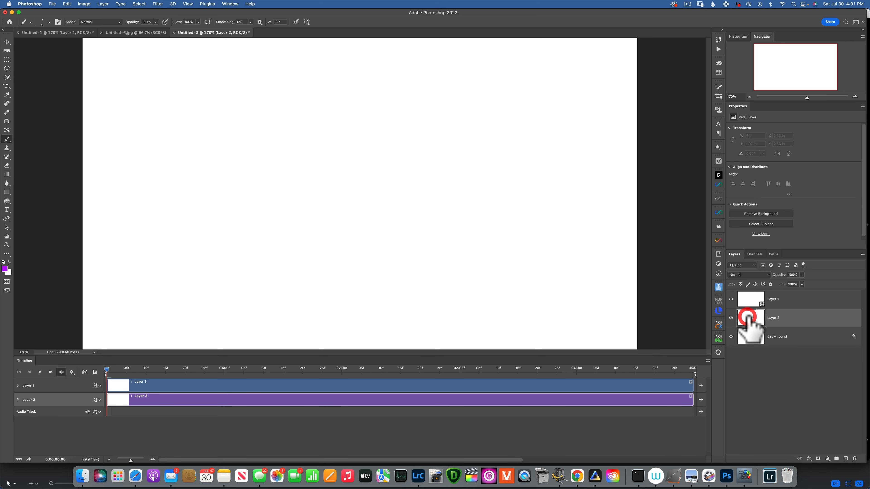
- Examine how the video layer, Layer 2 and Background relate to the timeline tracks, ending with the video layer selected
left_click(750, 300)
left_click(751, 318)
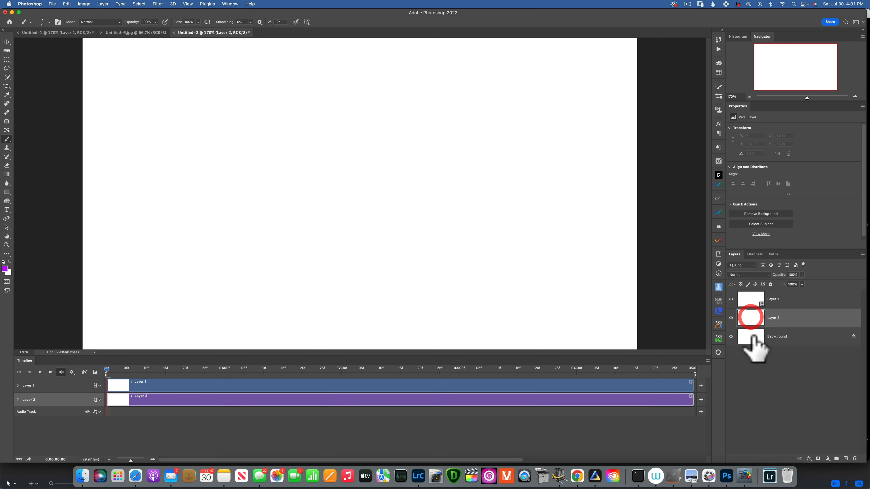
left_click(751, 337)
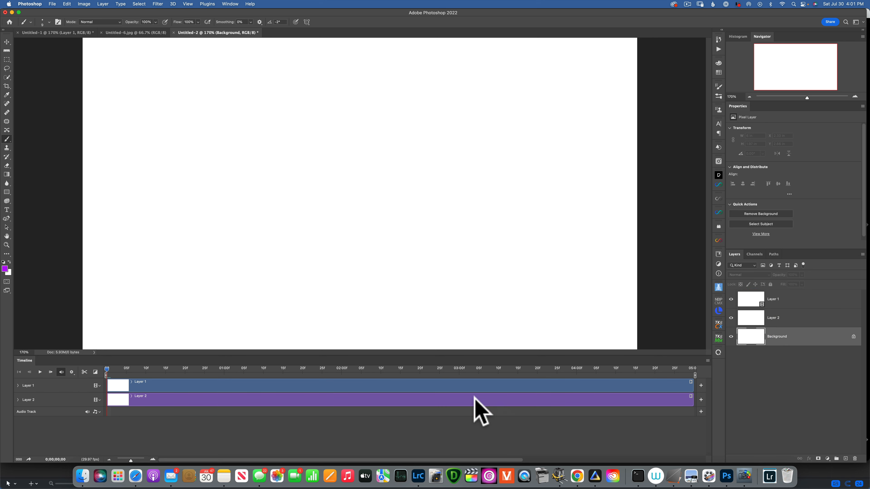
left_click(750, 300)
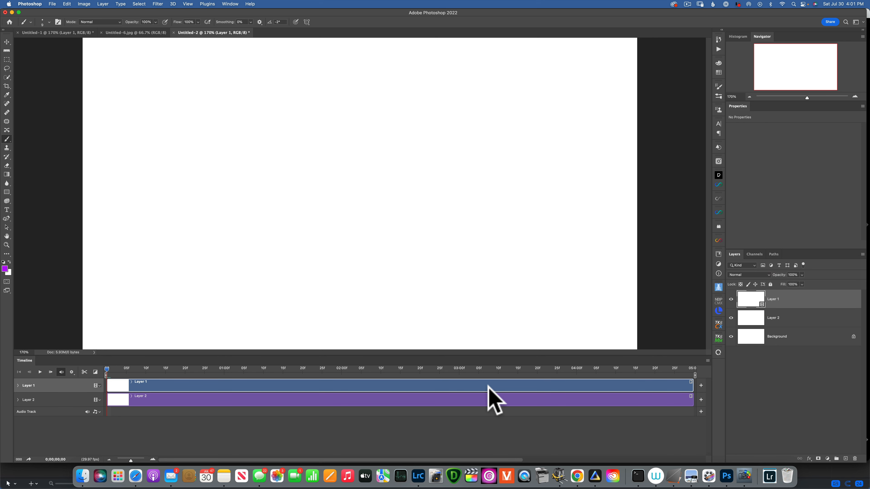
left_click(750, 318)
left_click(753, 337)
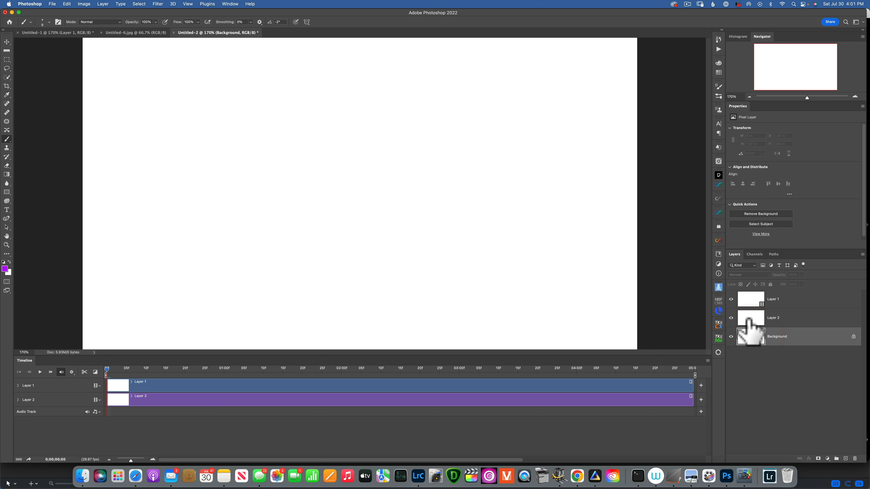
left_click(747, 321)
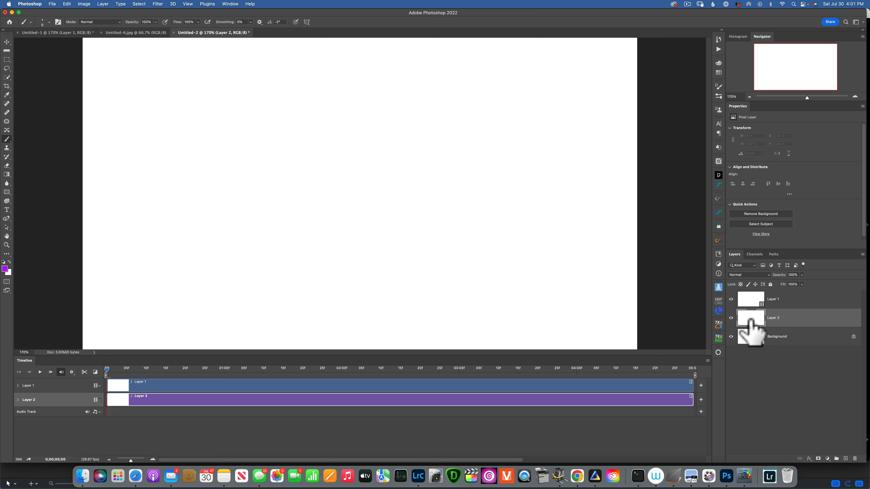
left_click(752, 297)
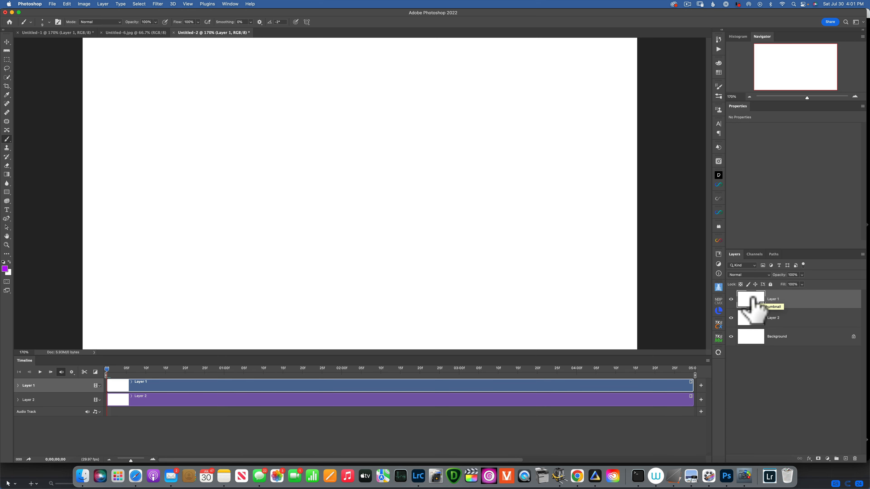
- Set the timeline frame rate to 12.5 fps
left_click(707, 360)
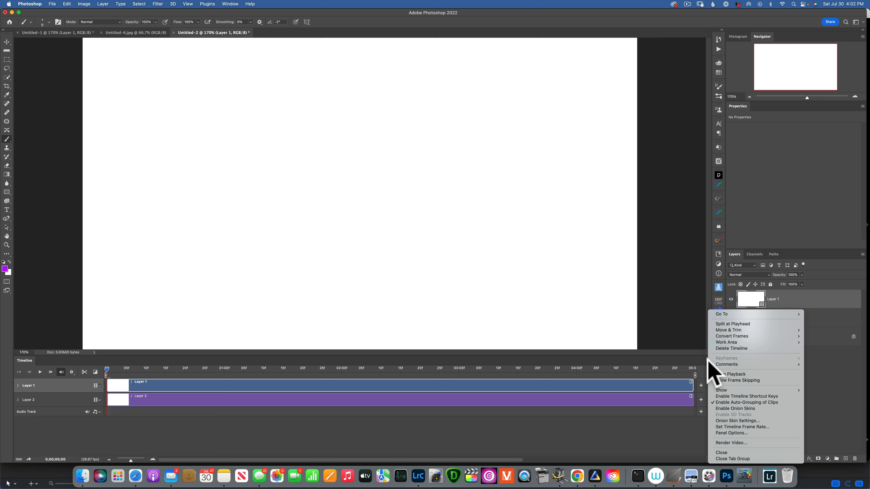
left_click(742, 428)
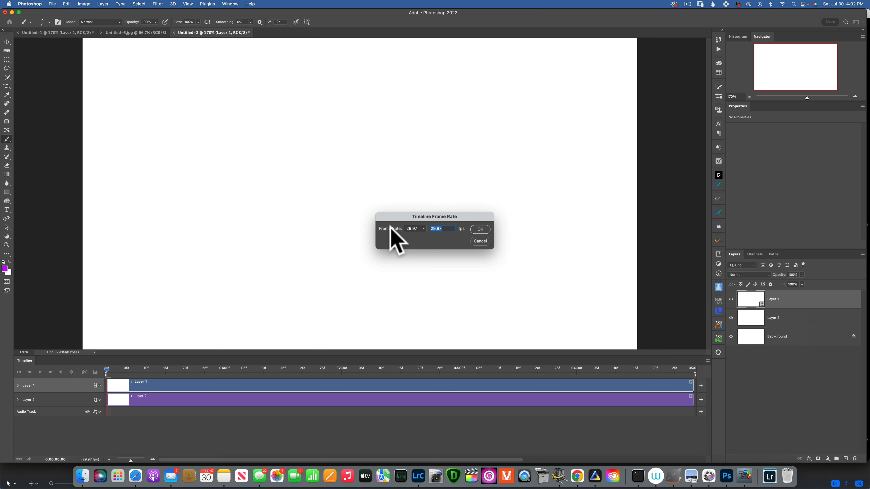
left_click(425, 229)
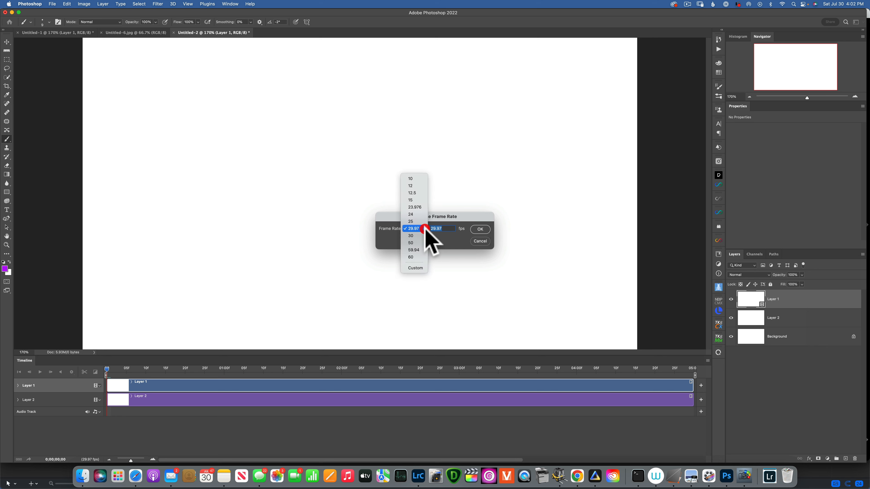
left_click(415, 193)
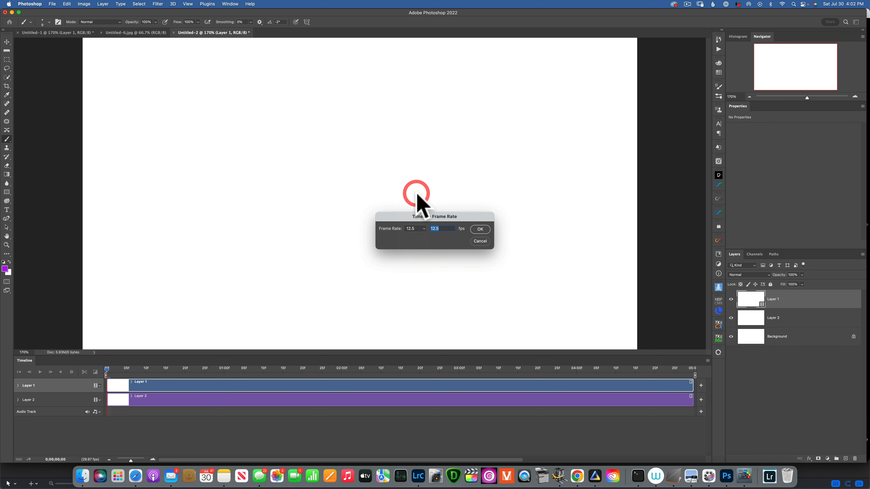
left_click(481, 229)
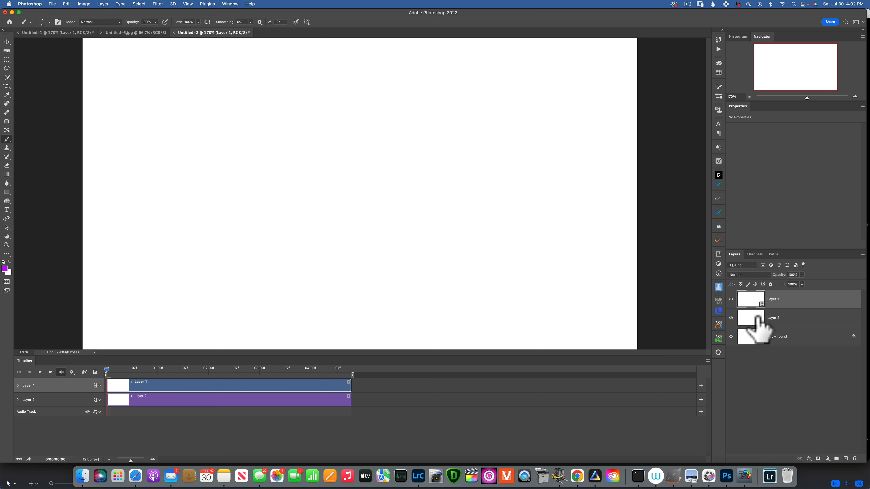
- Reset the colors to default and paint a straight black horizontal ground line about 17.9 in long across the lower canvas on Layer 2
left_click(752, 319)
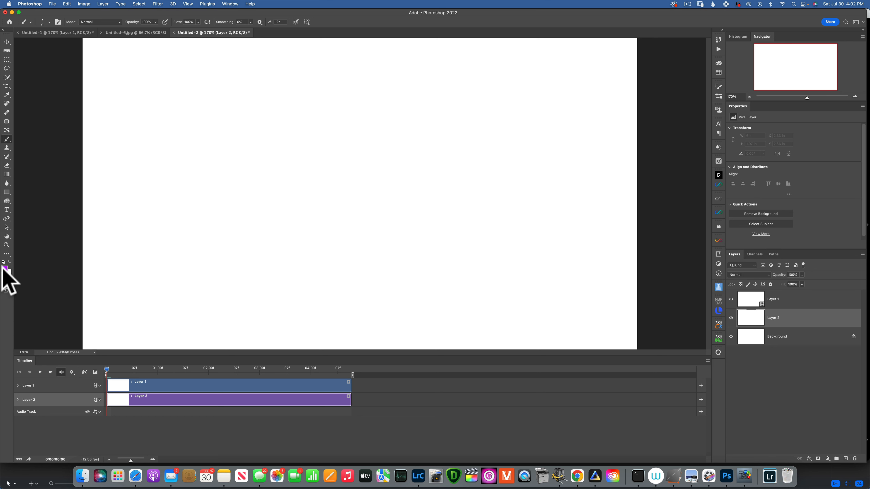
key("d")
key("shift")
left_click_drag(183, 291, 547, 338)
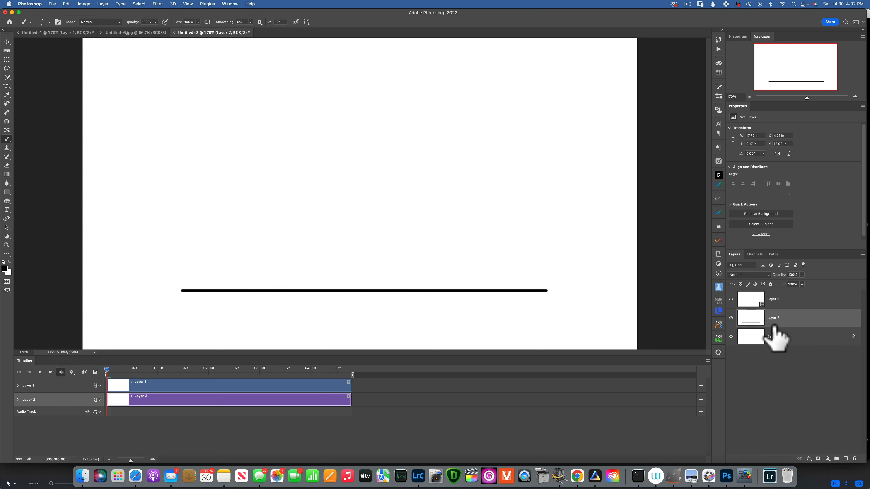
left_click(754, 318)
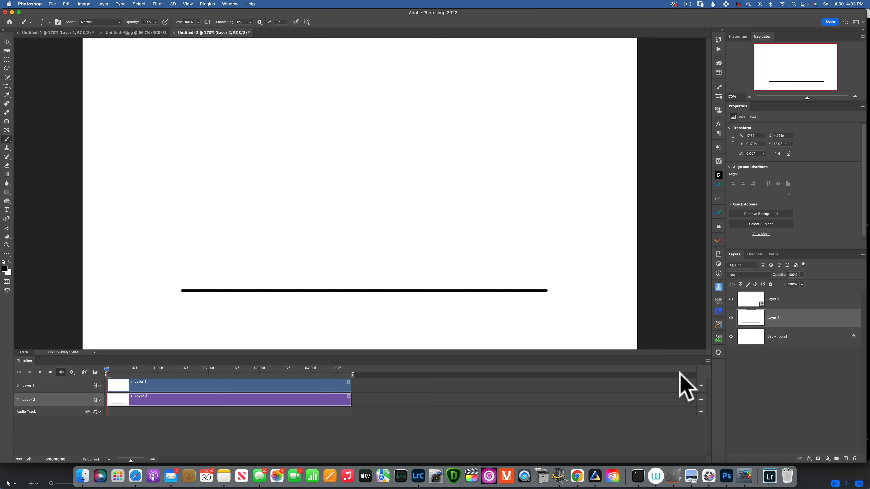
- Draw a small black circle resting on the ground line in the first frame of the Layer 1 video layer
left_click(748, 299)
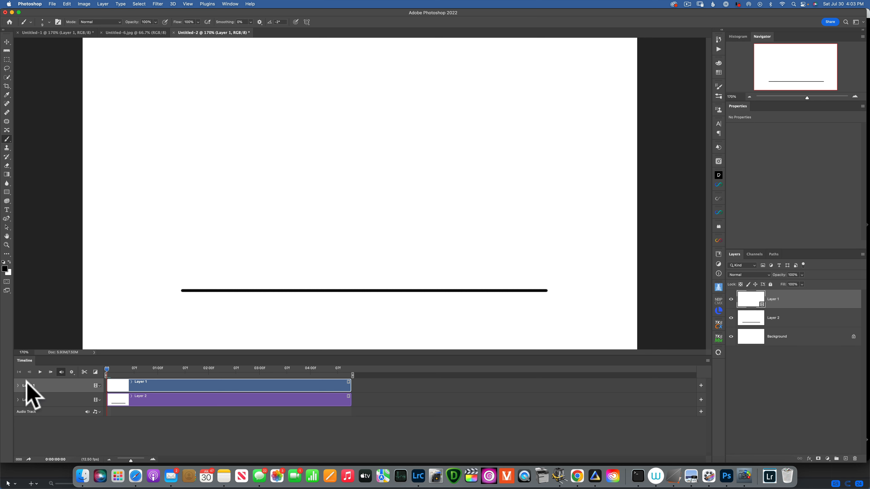
left_click(107, 369)
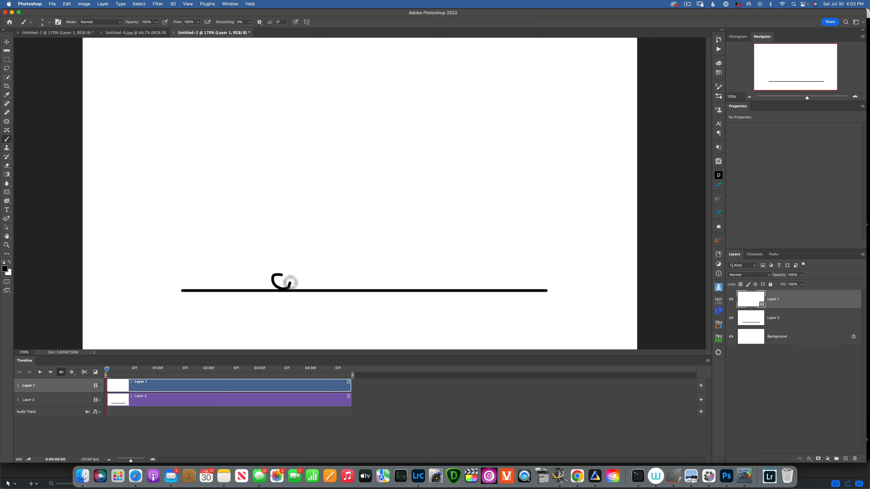
left_click(289, 277)
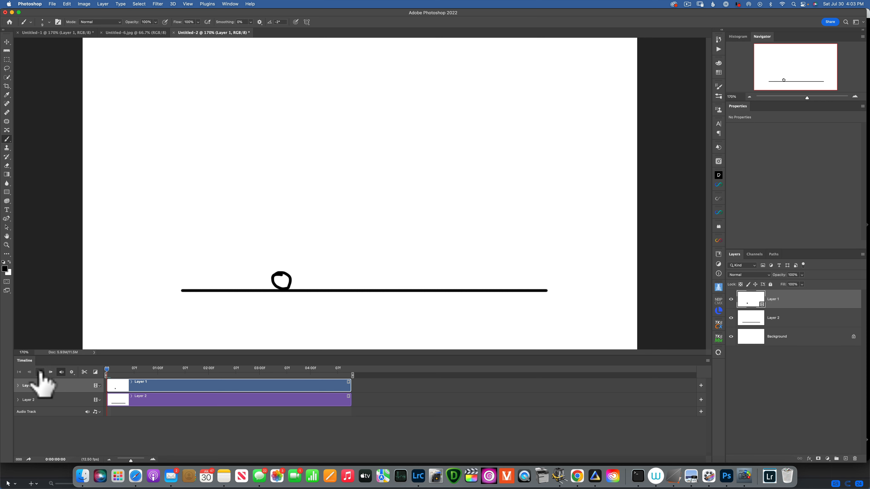
- Enable onion skins on the timeline and trace the circle in the second Layer 1 frame, 0:00:00:01
left_click(51, 372)
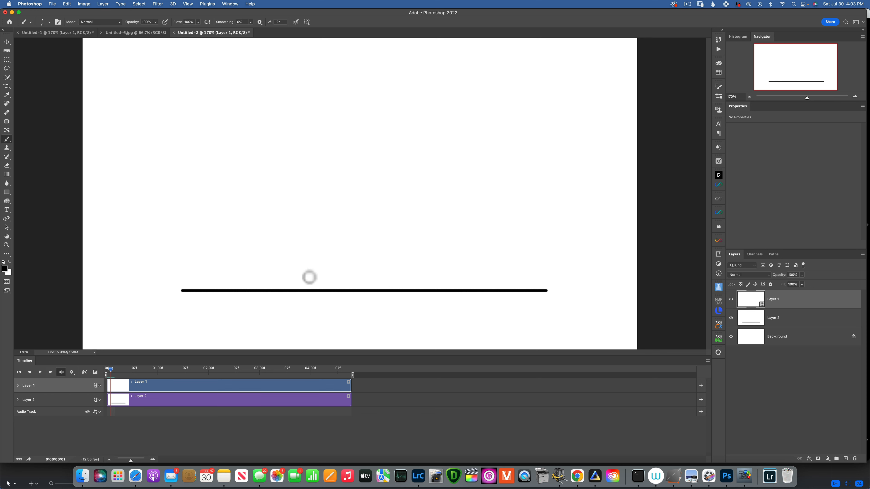
left_click(30, 372)
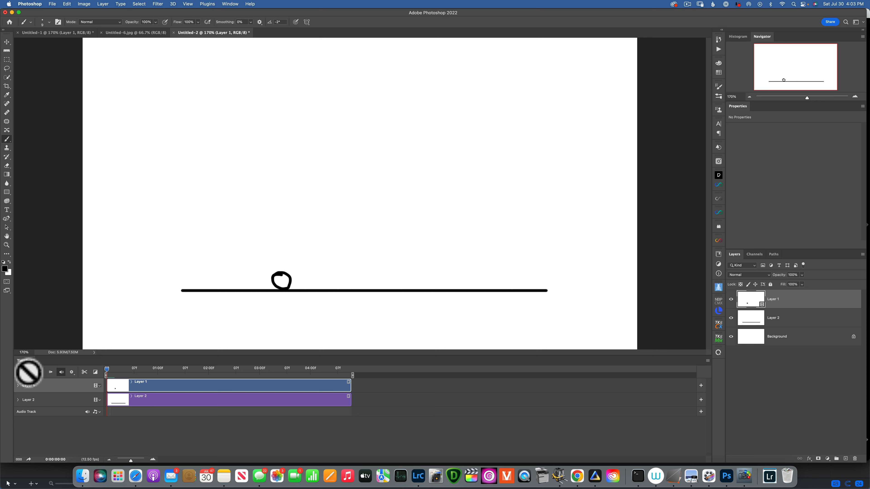
left_click(50, 372)
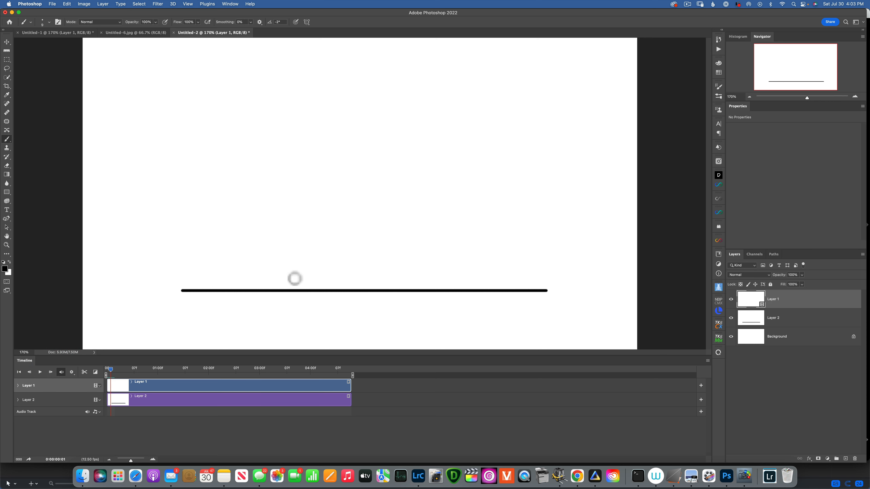
left_click(707, 359)
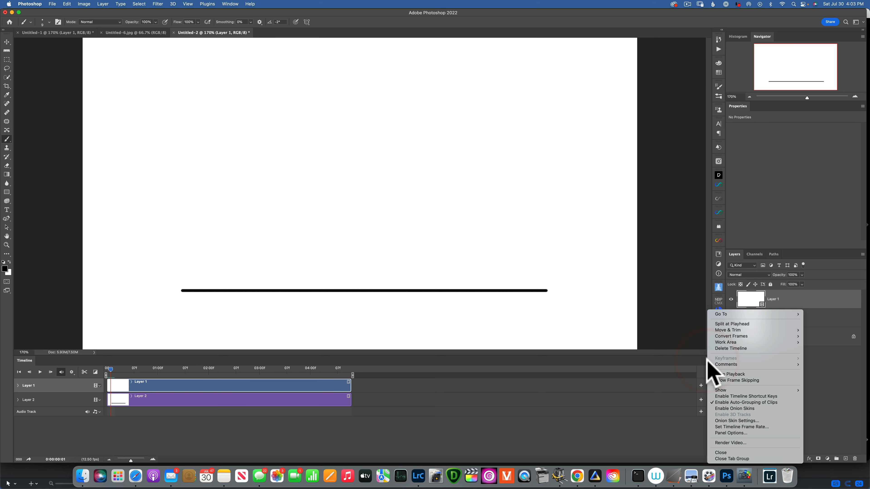
left_click(729, 408)
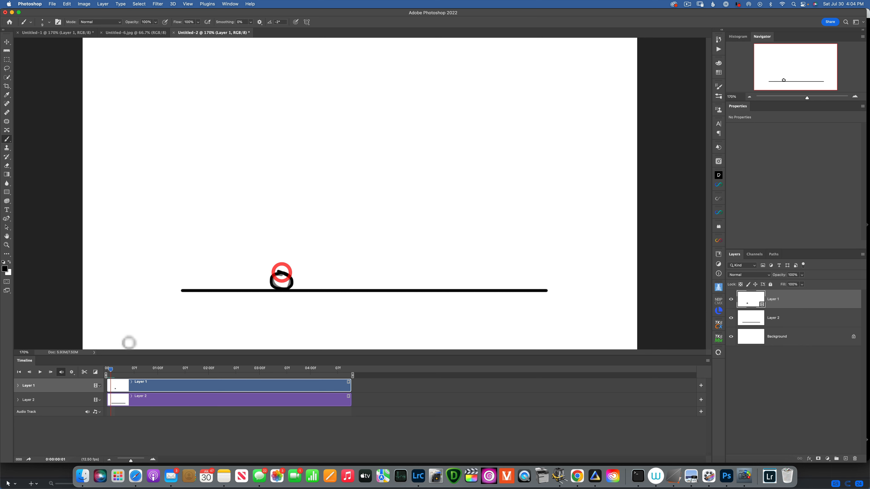
- Draw the circle in frames 0:00:00:02 to 0:00:00:05, flattening it progressively into a wide oval against the ground line
left_click(50, 373)
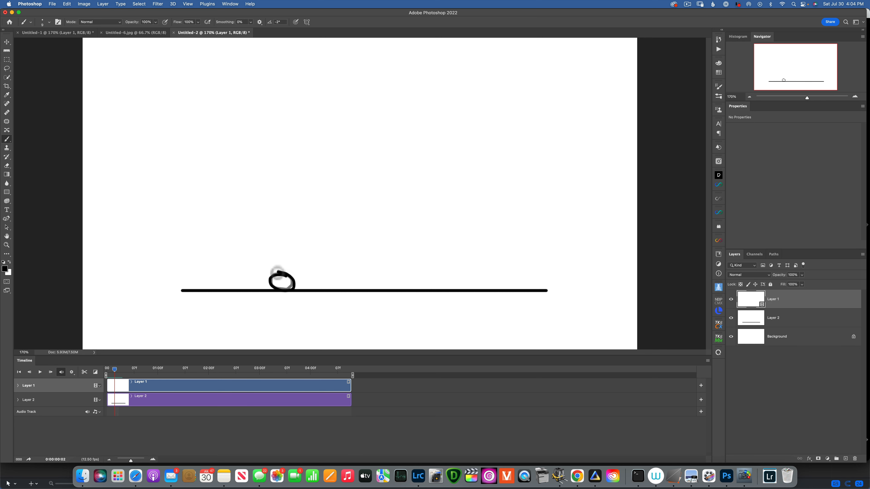
left_click(51, 372)
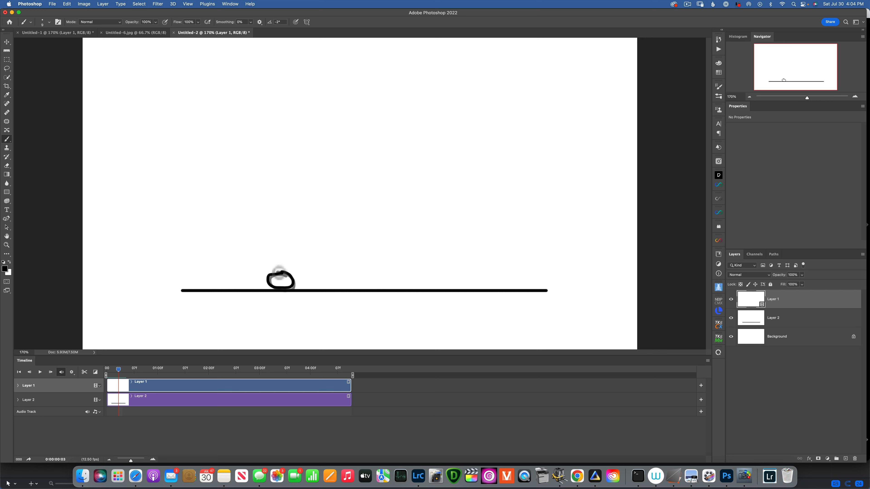
left_click(51, 372)
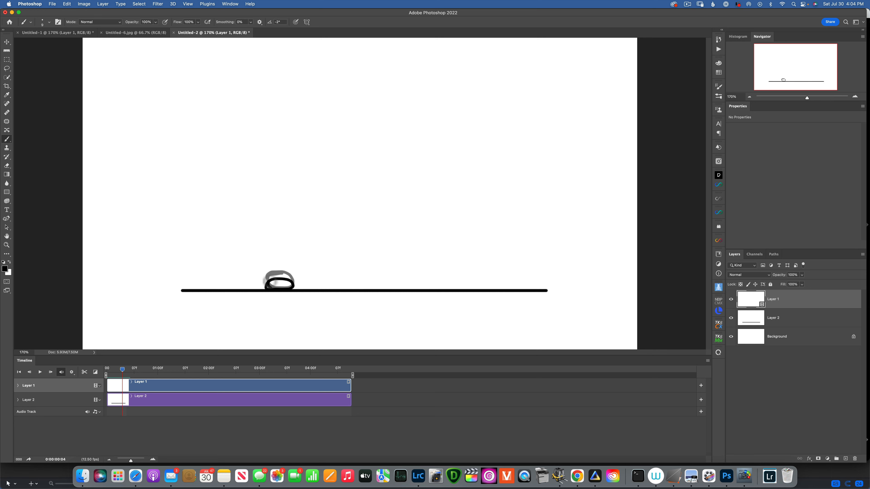
left_click(51, 372)
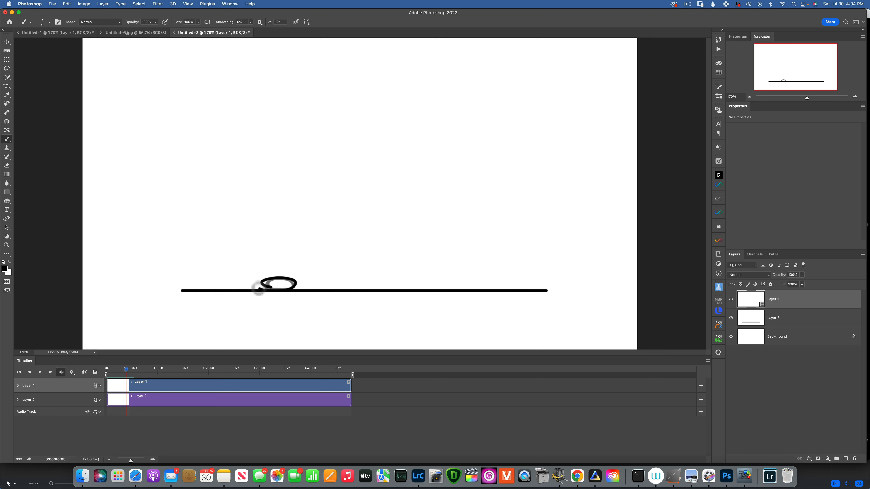
- Draw the circle lifting off the ground line in frame 0:00:00:06 and stretched into a taller oval above it in frame 0:00:00:07
left_click(50, 372)
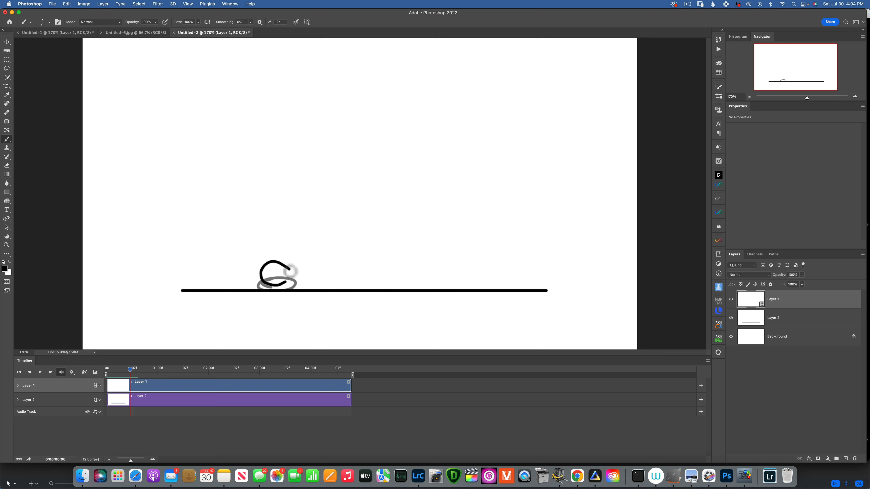
left_click(279, 284)
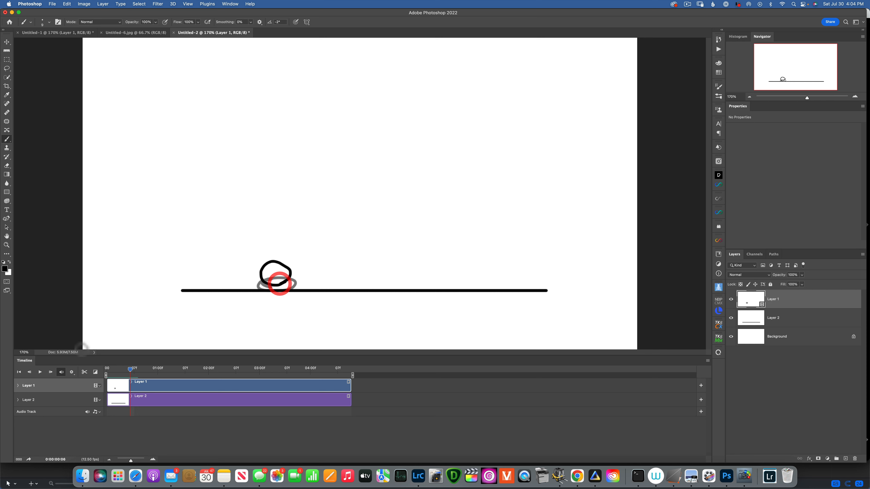
left_click(51, 373)
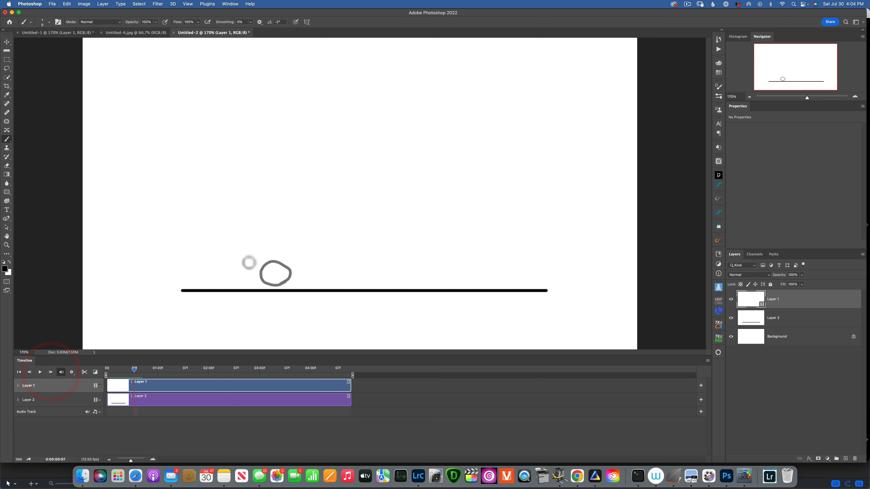
mouse_move(283, 237)
left_mouse_down()
mouse_move(286, 267)
mouse_move(272, 277)
mouse_move(262, 266)
mouse_move(273, 240)
left_mouse_up()
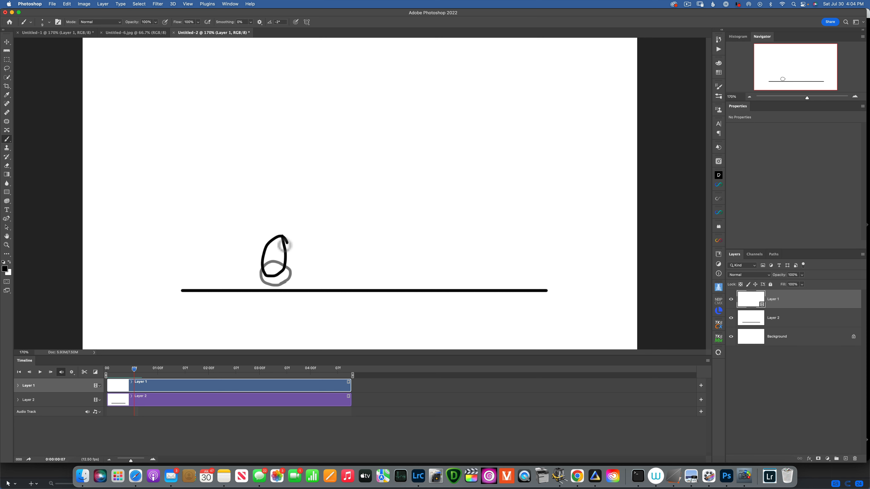
- Draw tall stretched ovals in frames 0:00:00:08 to 0:00:00:10, each one higher above the ground line than the previous drawing
left_click(51, 373)
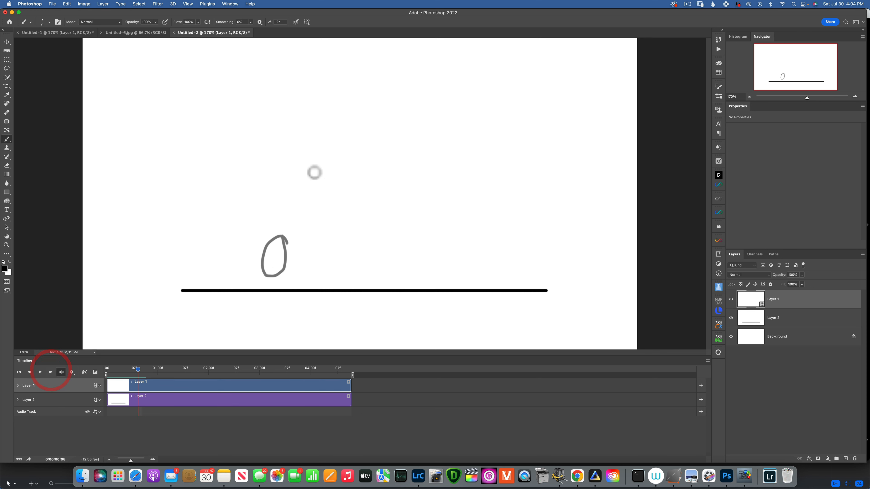
mouse_move(280, 208)
left_mouse_down()
mouse_move(284, 245)
mouse_move(273, 257)
mouse_move(261, 243)
mouse_move(281, 212)
left_mouse_up()
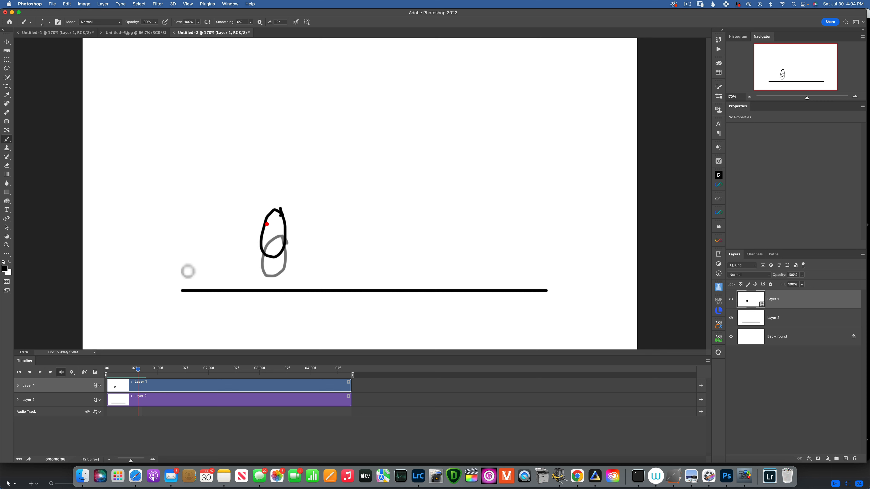
left_click(51, 372)
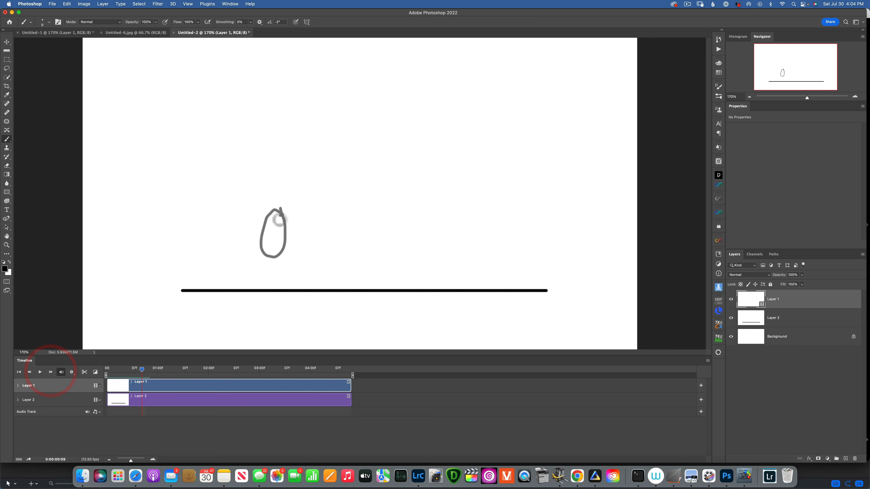
mouse_move(270, 187)
left_mouse_down()
mouse_move(266, 229)
mouse_move(276, 235)
mouse_move(291, 202)
mouse_move(275, 180)
mouse_move(266, 197)
left_mouse_up()
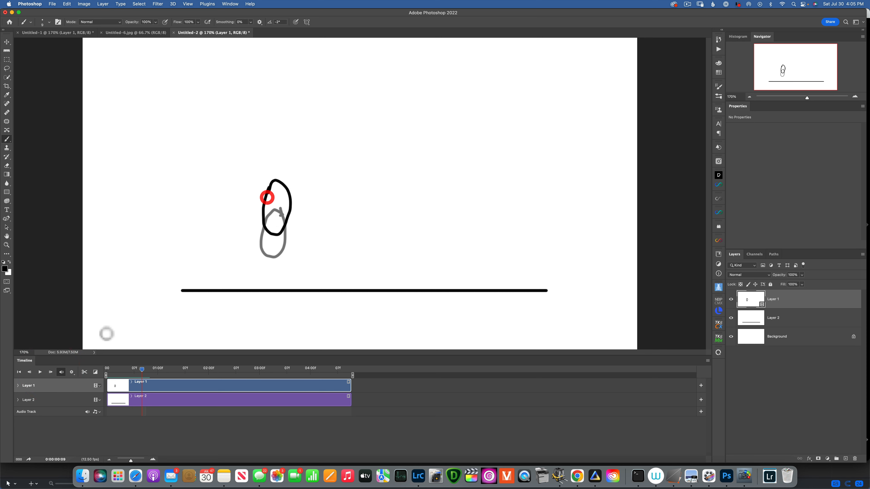
left_click(50, 372)
mouse_move(271, 136)
left_mouse_down()
mouse_move(271, 175)
mouse_move(276, 190)
mouse_move(290, 191)
mouse_move(294, 138)
mouse_move(271, 152)
left_mouse_up()
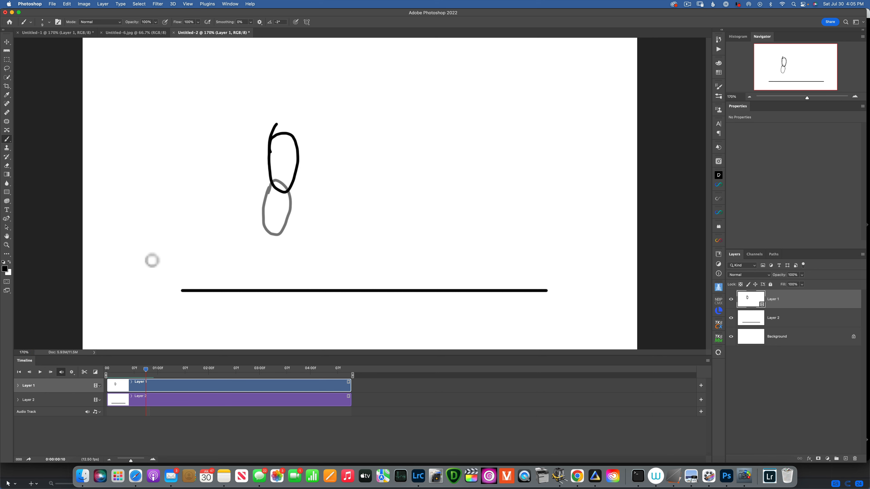
- Draw a rounded circle near the top of the canvas in frames 0:00:00:11 to 0:00:01:01, almost holding its position
left_click(50, 372)
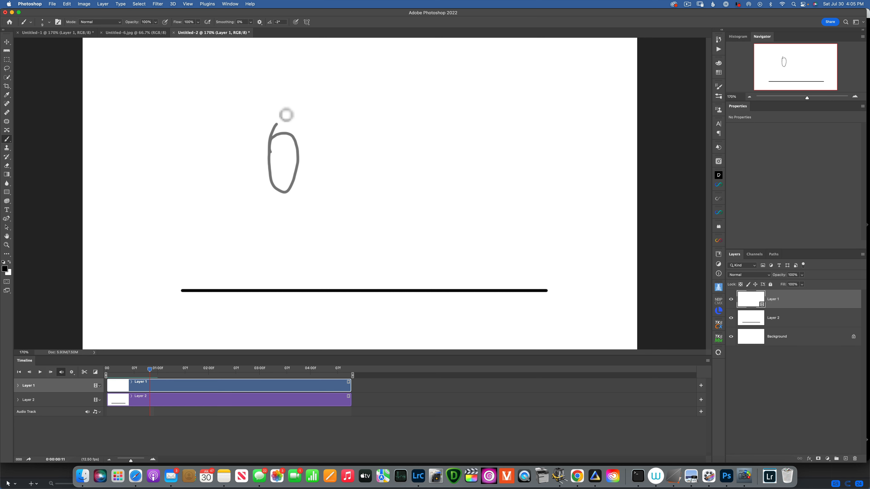
mouse_move(284, 104)
left_mouse_down()
mouse_move(266, 132)
mouse_move(289, 144)
mouse_move(303, 130)
mouse_move(301, 112)
mouse_move(274, 106)
left_mouse_up()
left_click(51, 372)
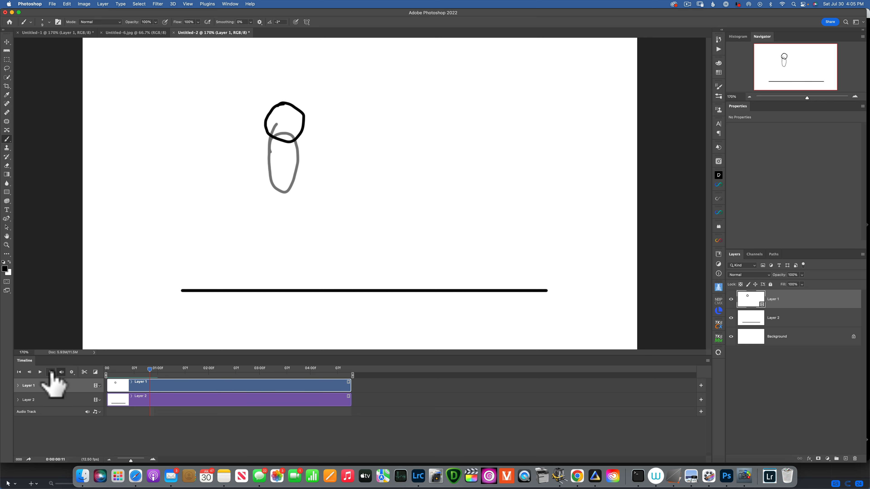
left_click(51, 372)
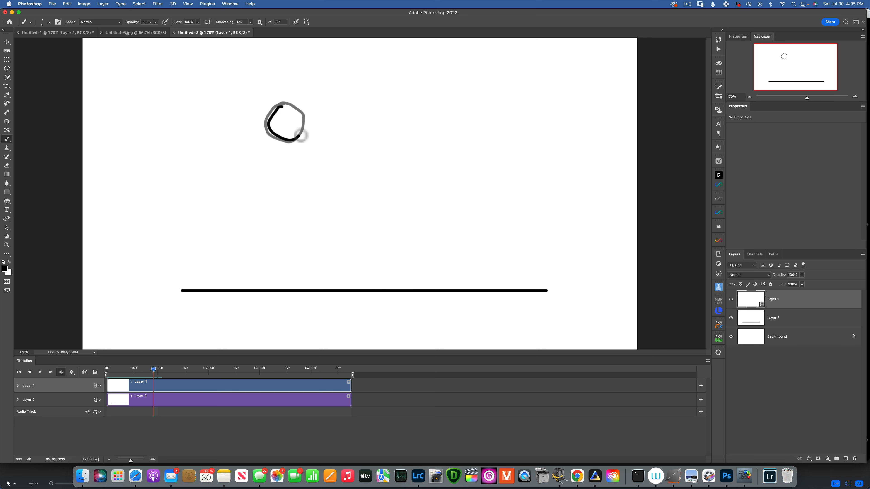
left_click(51, 372)
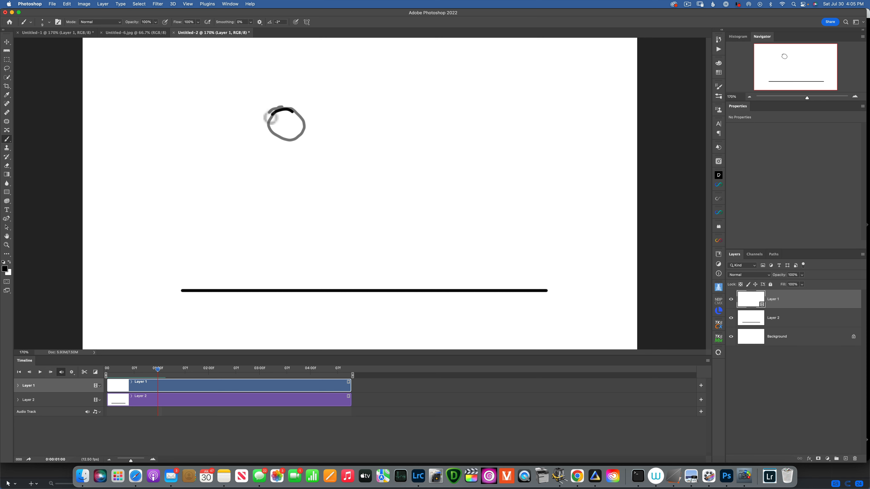
left_click_drag(295, 123, 268, 121)
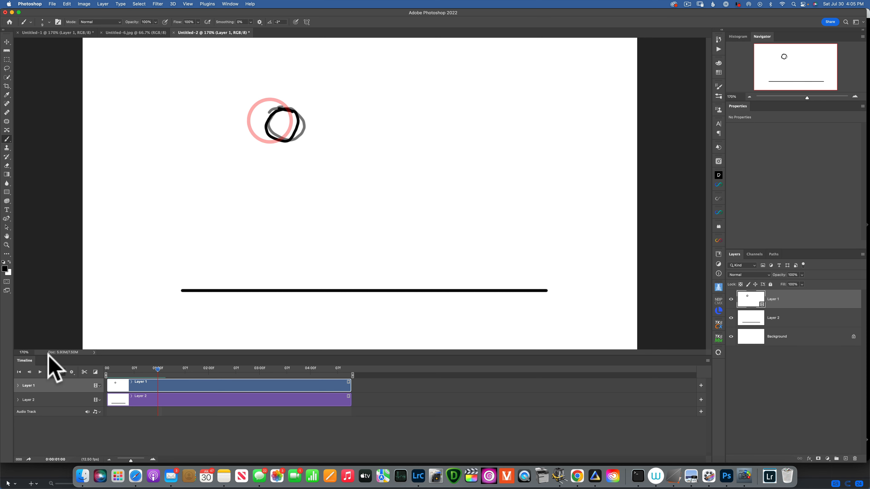
left_click(51, 372)
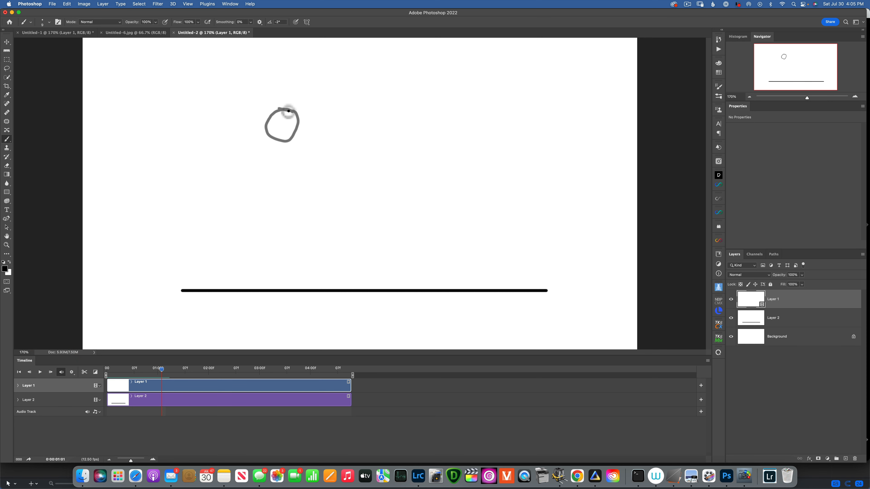
mouse_move(282, 139)
left_mouse_down()
mouse_move(301, 119)
mouse_move(289, 110)
left_mouse_up()
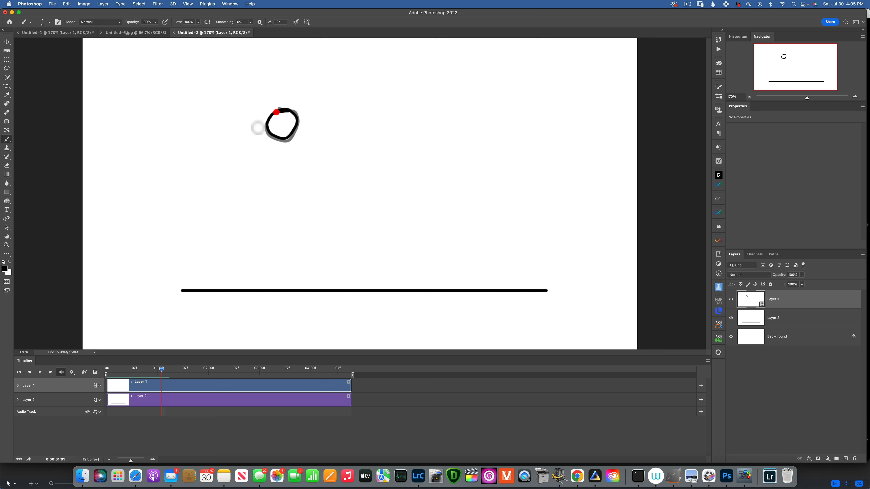
- Draw the circle falling in frames 0:00:01:02 to 0:00:01:04, stretching it into a tall oval and shifting it slightly right
left_click(51, 373)
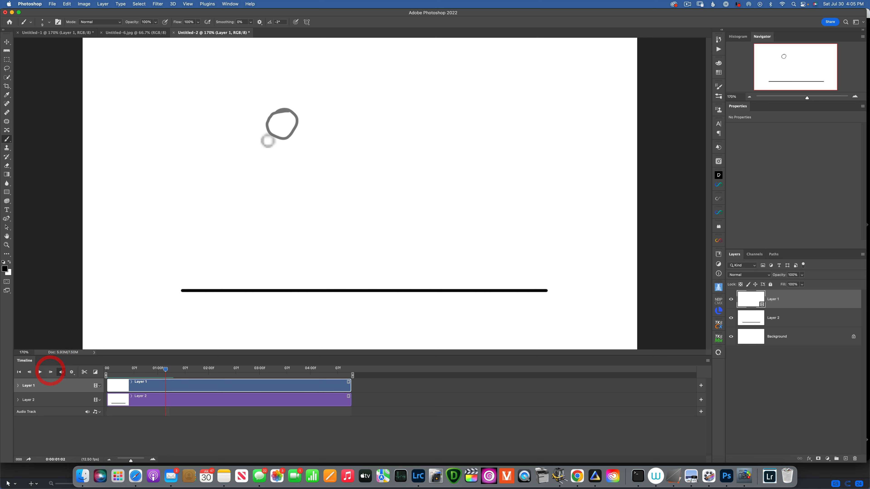
mouse_move(274, 154)
left_mouse_down()
mouse_move(271, 132)
mouse_move(290, 129)
mouse_move(294, 159)
mouse_move(275, 145)
left_mouse_up()
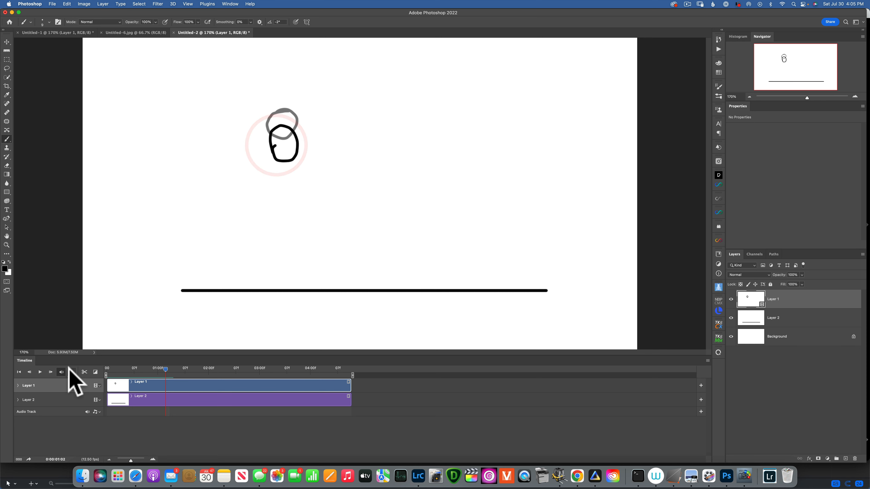
left_click(51, 373)
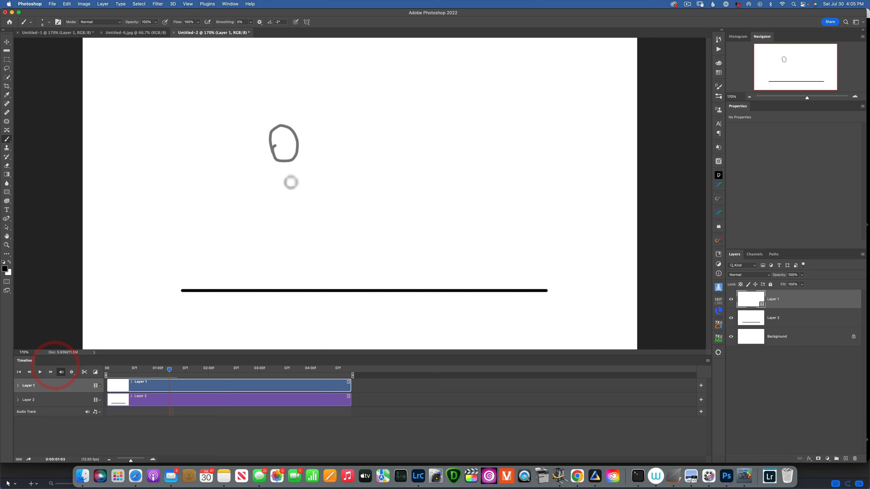
mouse_move(284, 198)
left_mouse_down()
mouse_move(288, 158)
mouse_move(303, 181)
mouse_move(291, 200)
left_mouse_up()
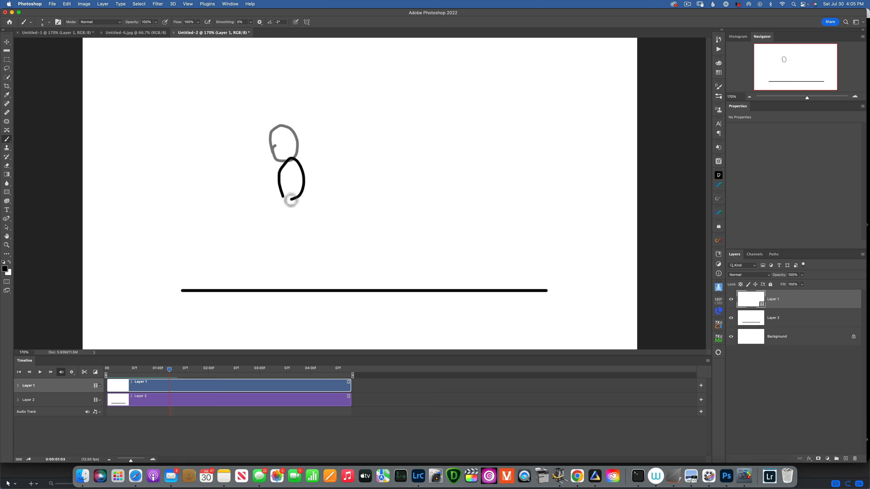
left_click(50, 372)
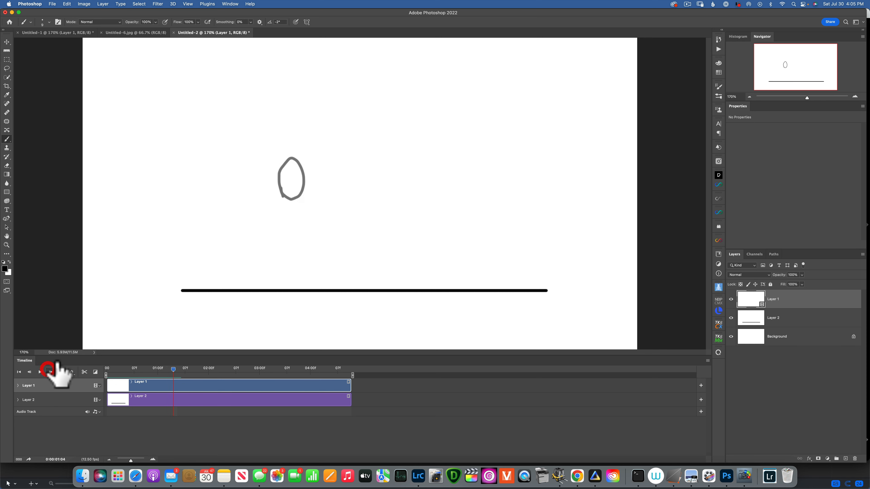
mouse_move(299, 240)
left_mouse_down()
mouse_move(285, 203)
mouse_move(295, 196)
mouse_move(297, 240)
left_mouse_up()
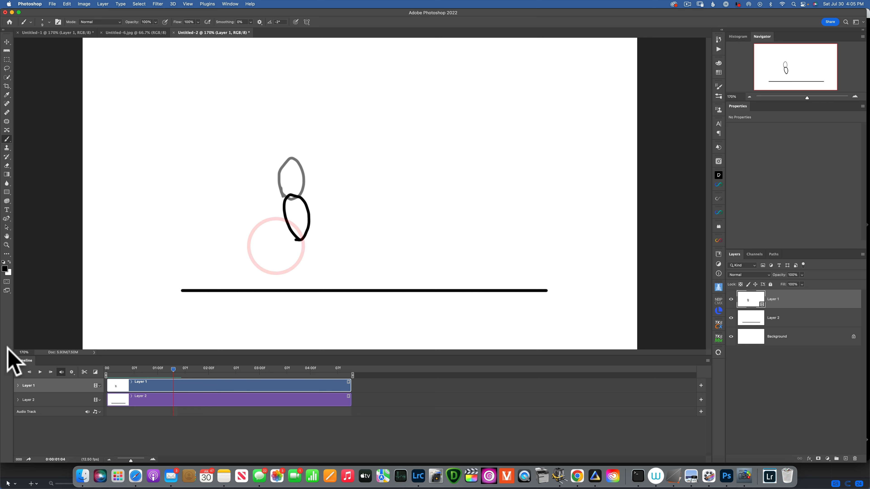
- Draw a tall oval just above the ground line in frame 0:00:01:05 and a small rounded circle landing on the line in frame 0:00:01:06
left_click(50, 372)
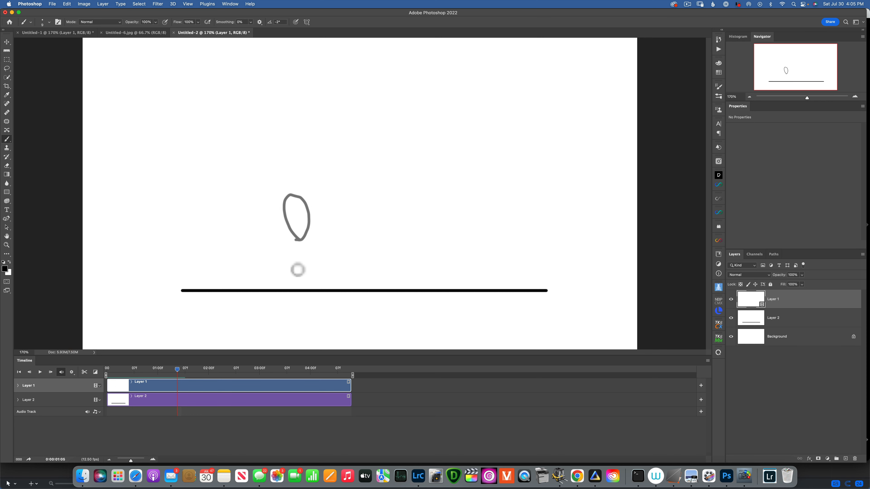
mouse_move(297, 269)
left_mouse_down()
mouse_move(293, 242)
mouse_move(305, 229)
mouse_move(317, 241)
mouse_move(298, 270)
left_mouse_up()
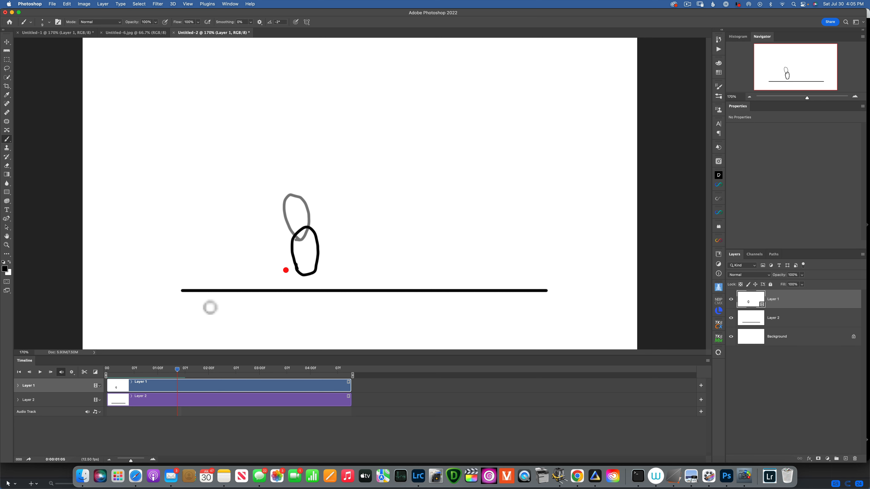
left_click(50, 372)
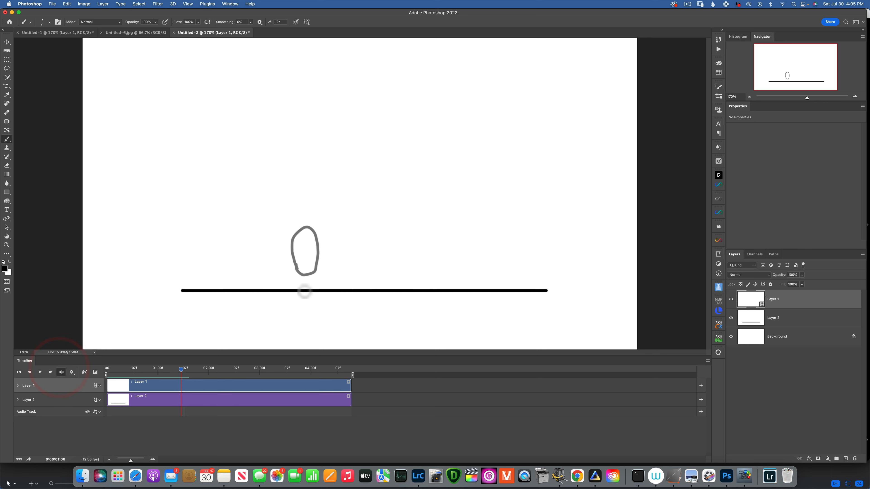
left_click_drag(313, 290, 301, 290)
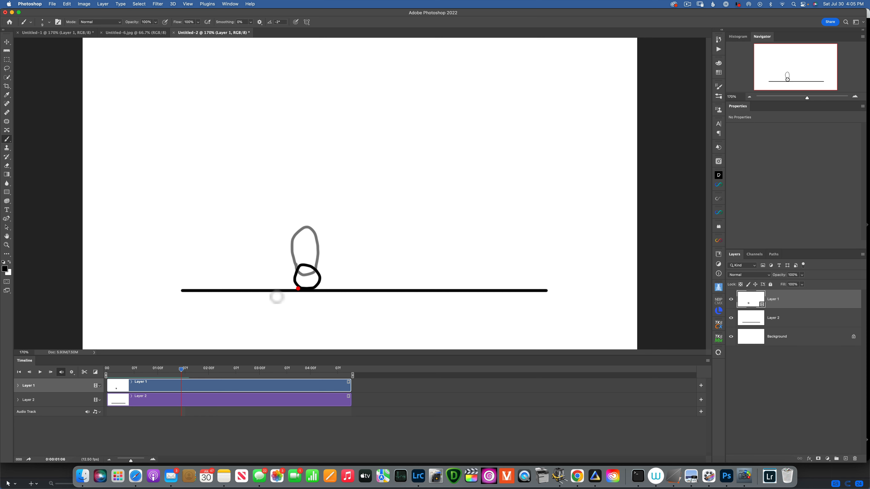
- Draw a small rounded circle resting on the ground line in frame 0:00:01:07, nearly matching the previous drawing, and advance to frame 0:00:01:08
left_click(50, 372)
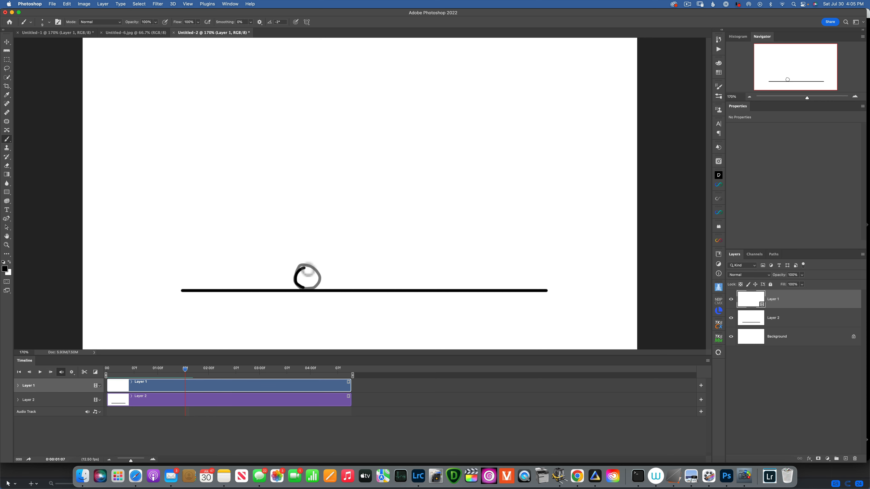
left_click_drag(298, 287, 298, 288)
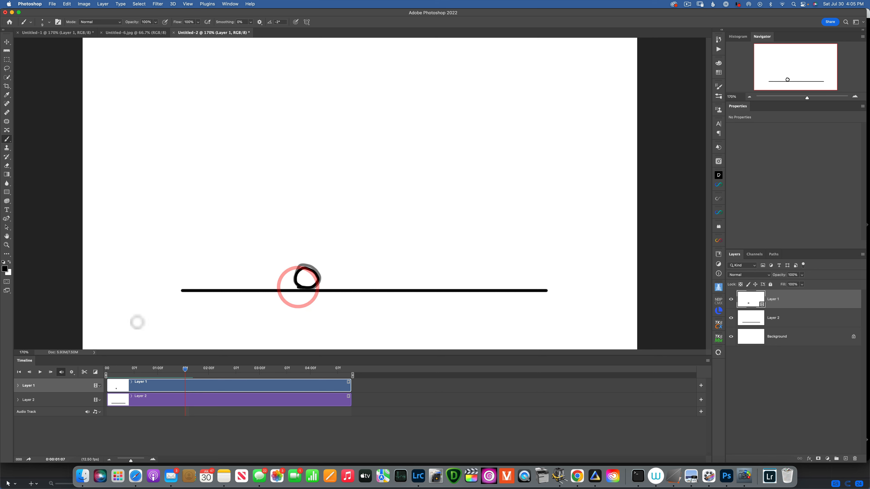
left_click(51, 372)
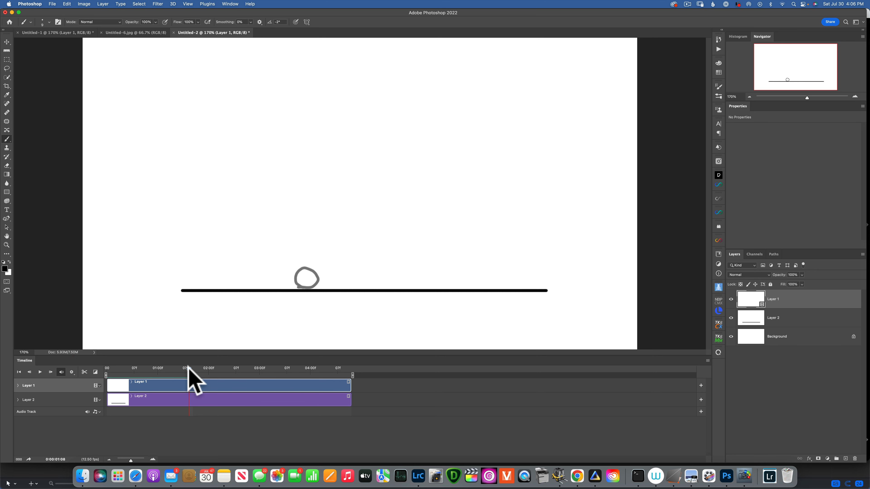
- Play the bouncing ball animation twice from frame 0:00:00:00 to review its motion
left_click_drag(188, 367, 103, 361)
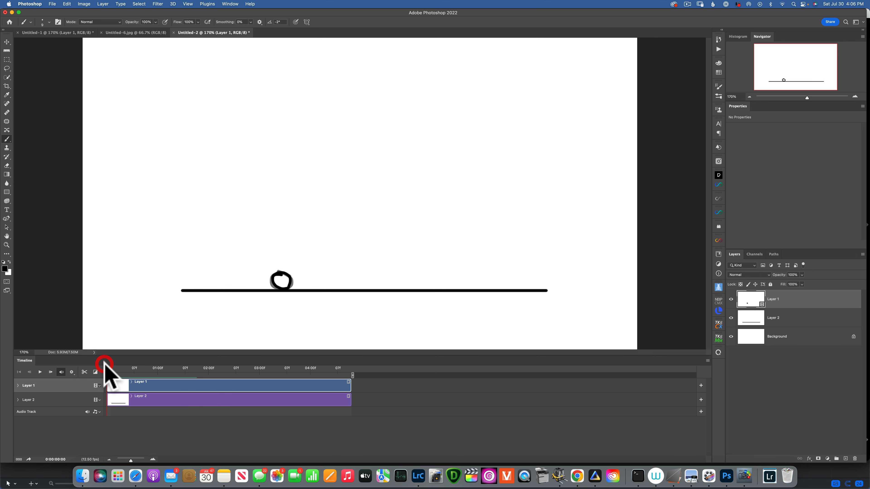
key("space")
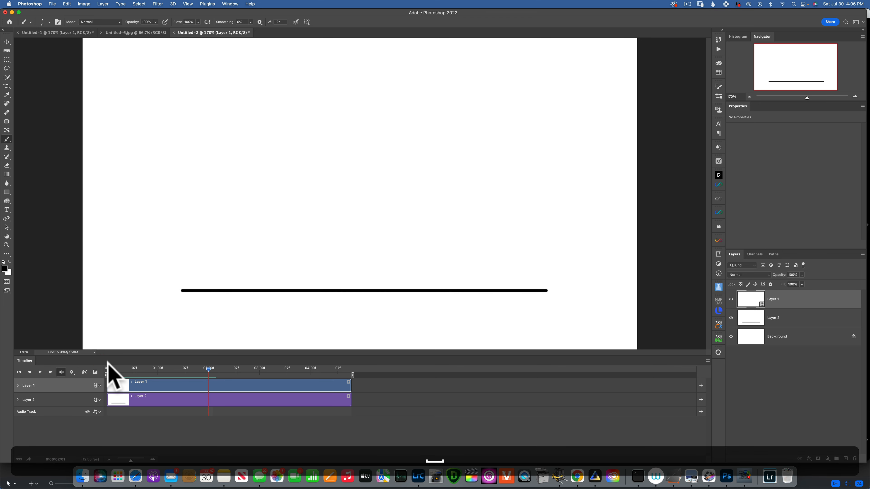
left_click_drag(208, 368, 103, 366)
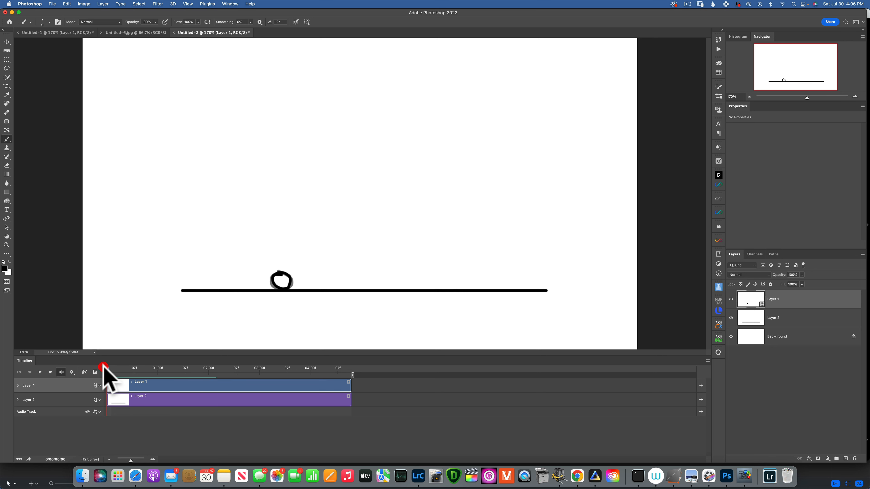
key("space")
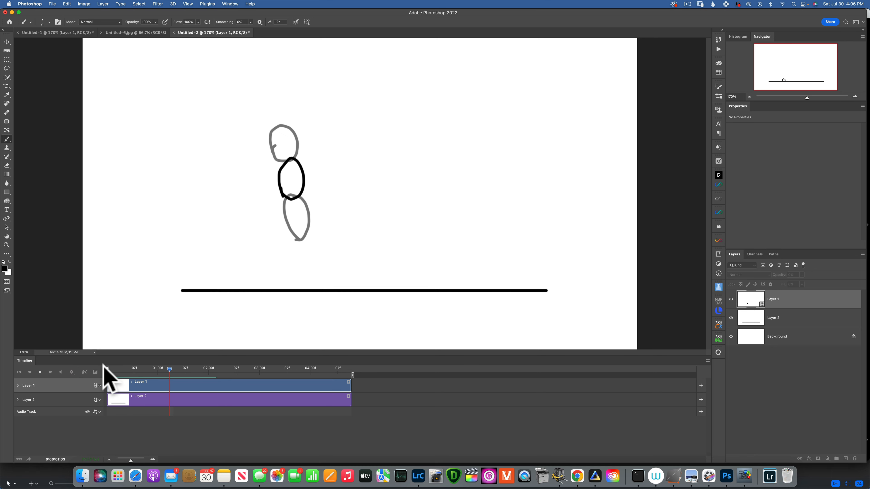
key("space")
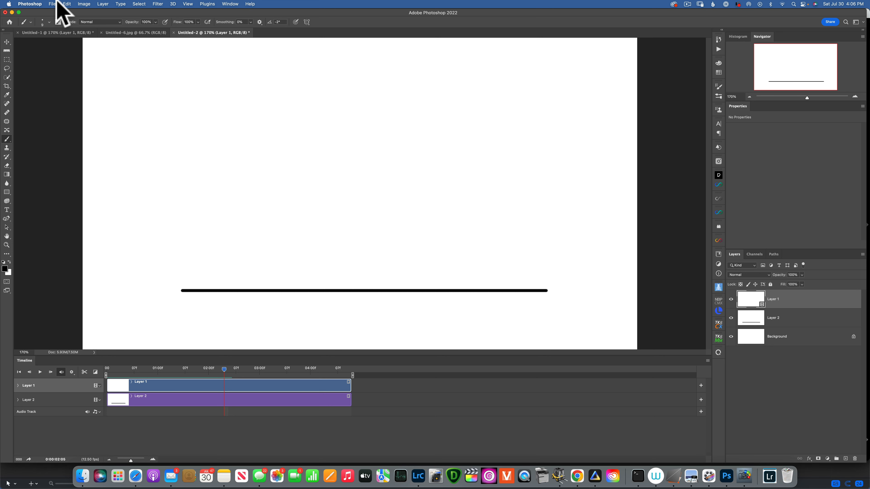
- Add a new blank video layer and move its clip to the start of the timeline
left_click(103, 4)
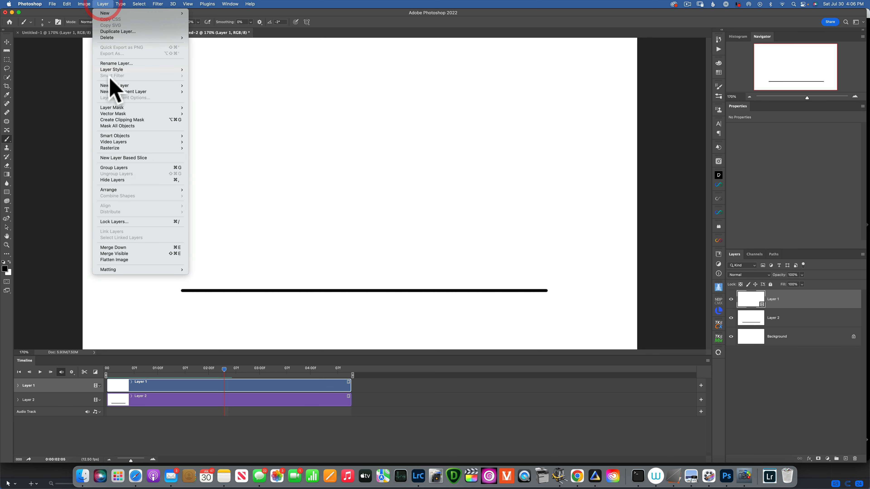
mouse_move(123, 141)
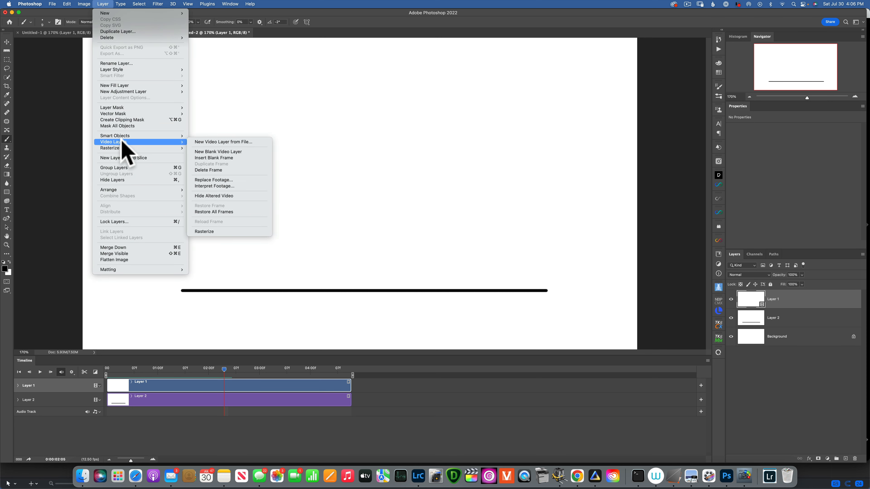
left_click(226, 153)
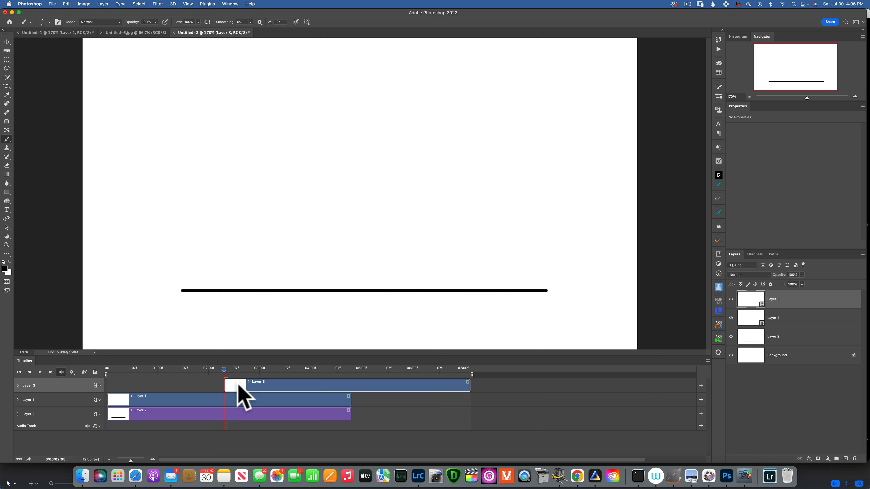
left_click_drag(237, 386, 121, 393)
- Delete the old ball drawing layer, Layer 1, and the ground line layer, Layer 2
left_click(338, 401)
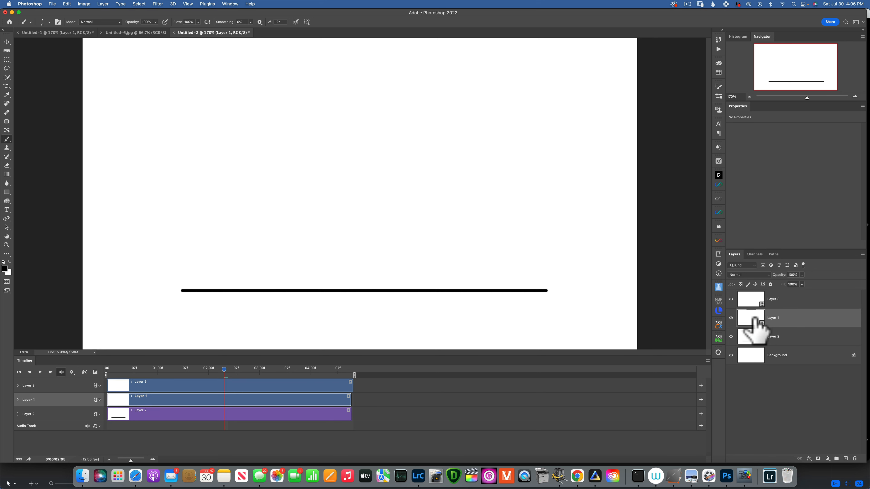
key("BackSpace")
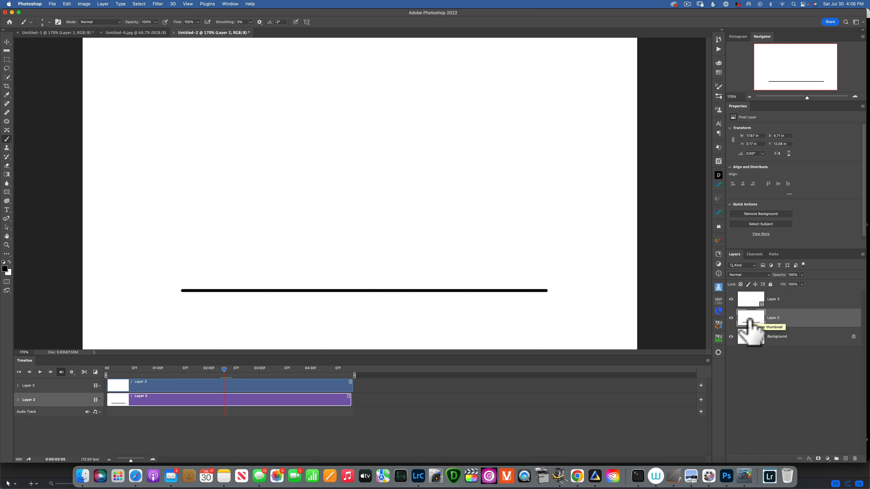
left_click(751, 318)
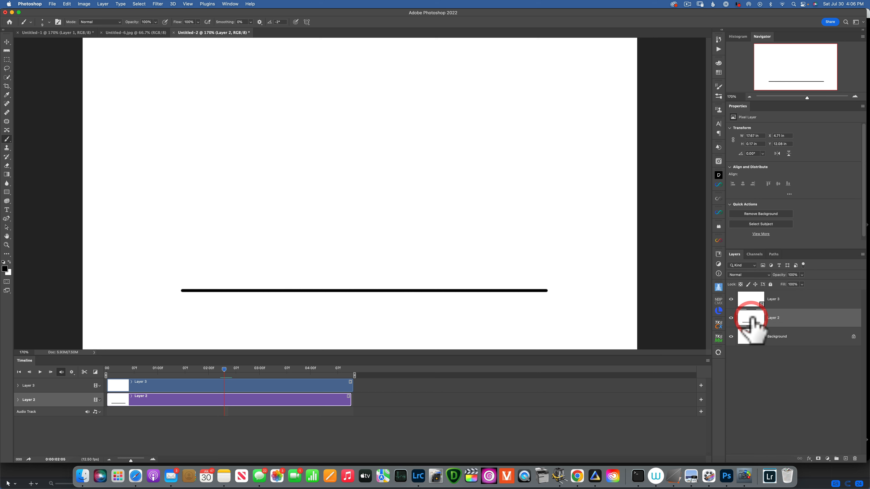
key("BackSpace")
left_click(753, 320)
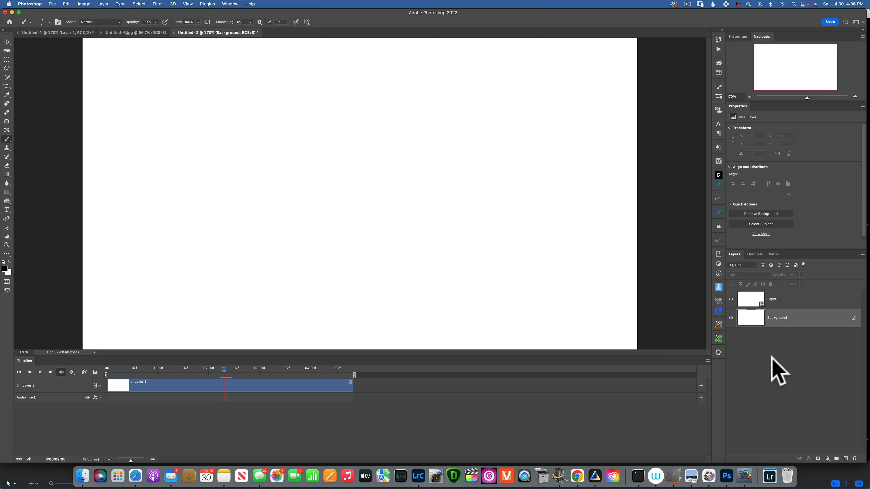
- Add a solid color fill layer in muted blue #475296 directly above the Background layer
left_click(828, 459)
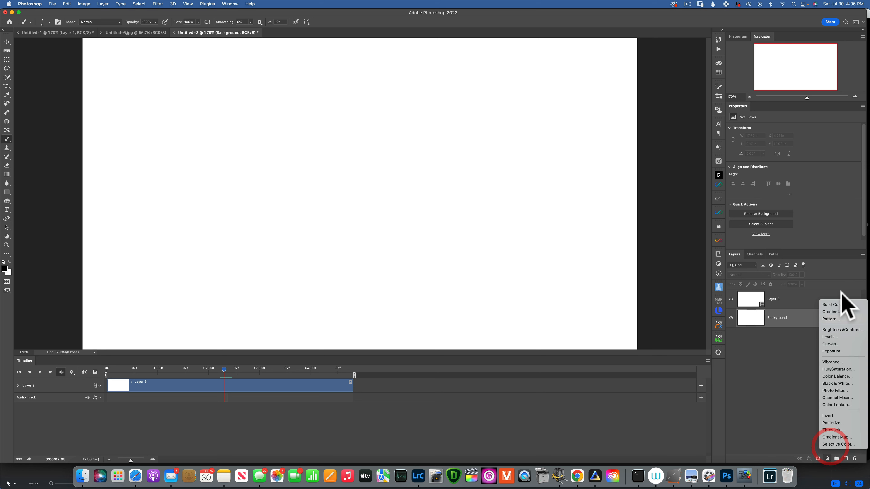
left_click(836, 305)
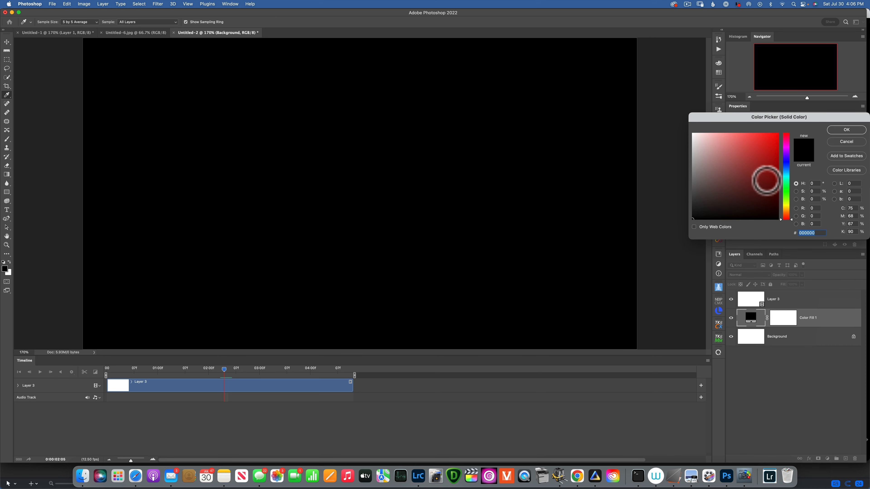
left_click(787, 164)
left_click(749, 167)
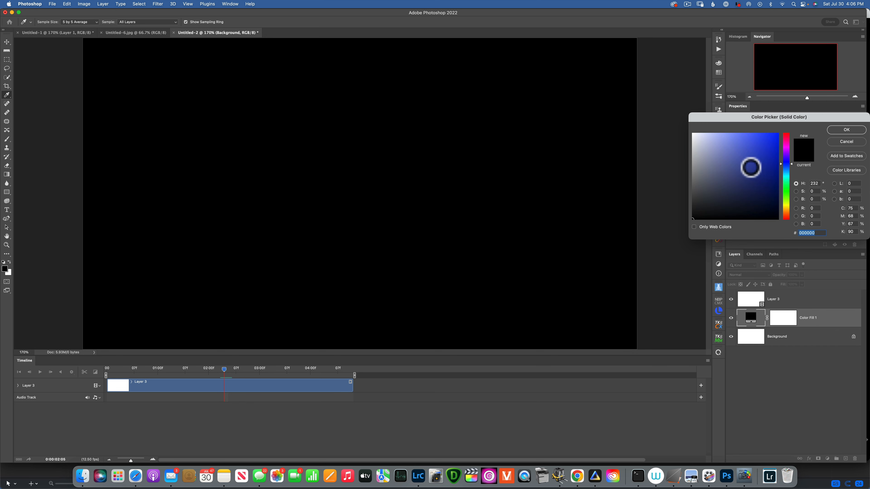
left_click(738, 169)
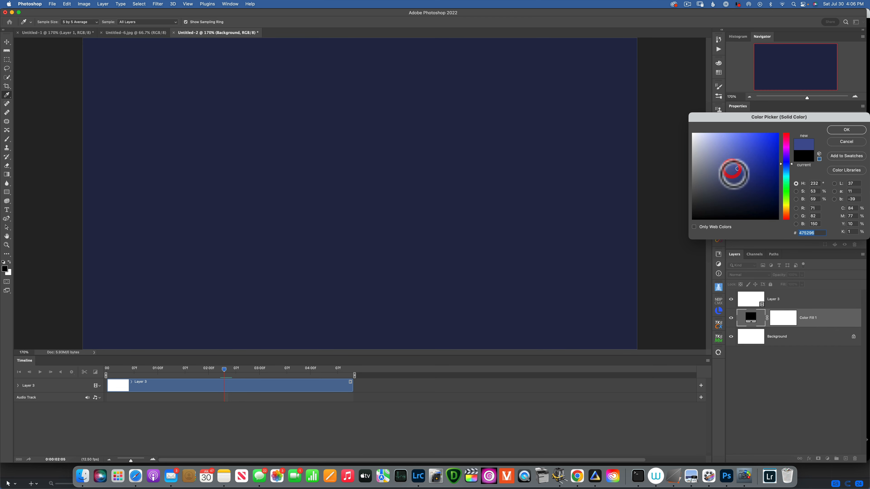
left_click(852, 131)
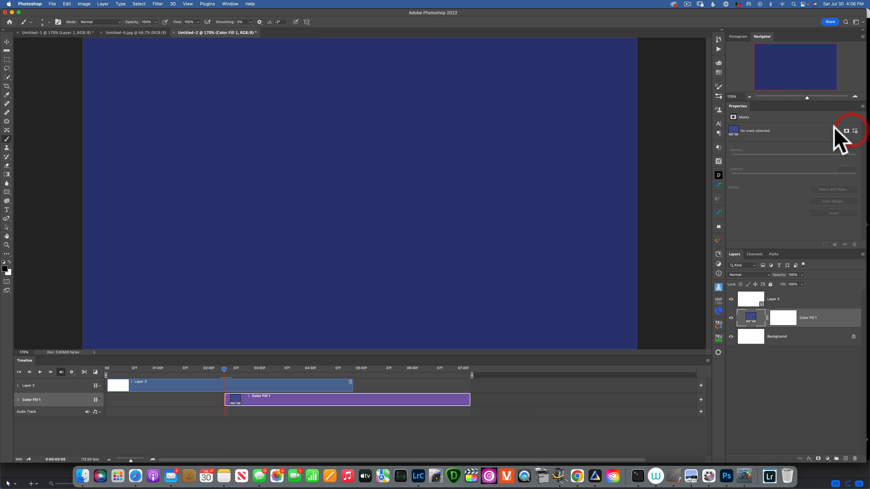
- Move the color fill clip to the start of the timeline and return the playhead to 0:00:00:00
left_click_drag(288, 401, 178, 404)
left_click_drag(224, 369, 103, 358)
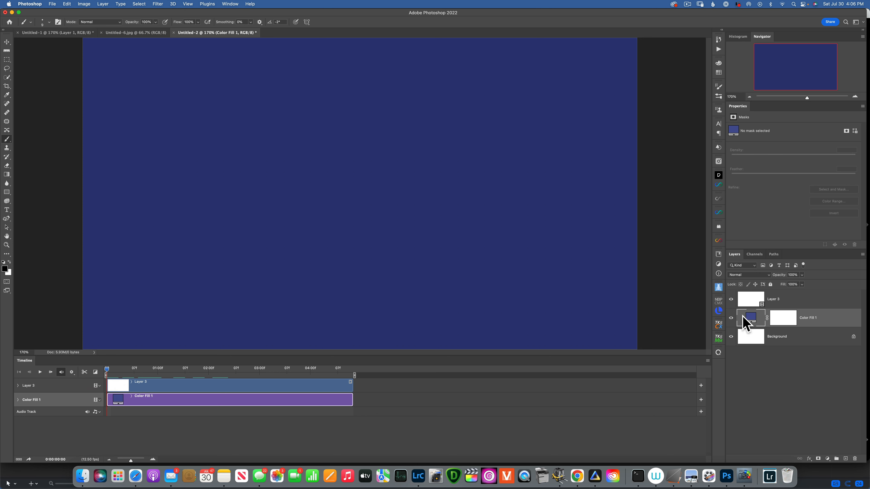
left_click_drag(747, 326, 487, 244)
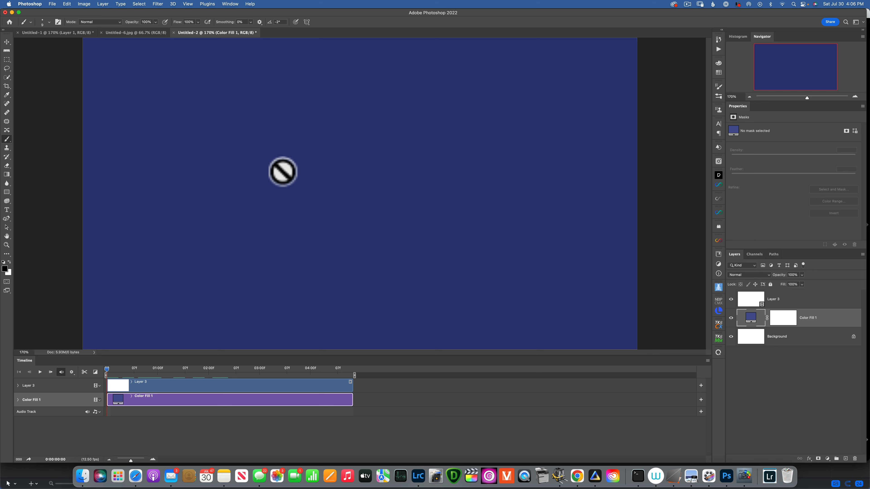
- Add the text ANIMATION near the middle of the canvas as a new type layer above the color fill
left_click(7, 210)
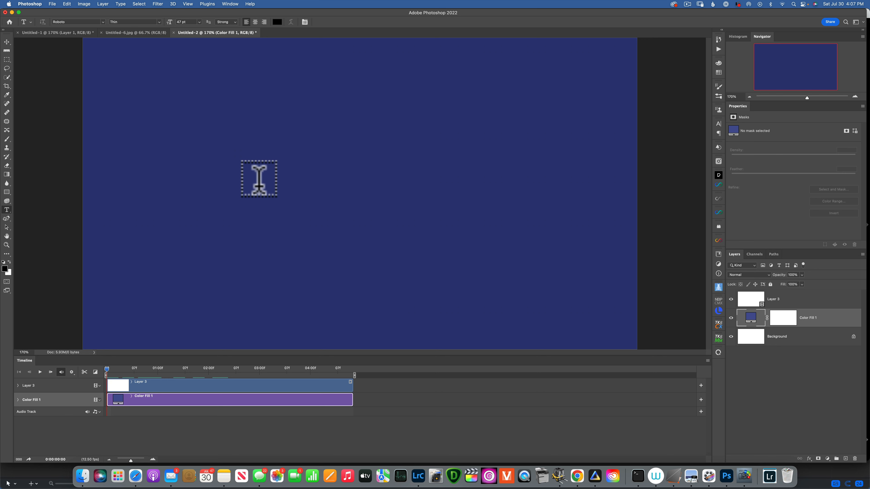
left_click(258, 185)
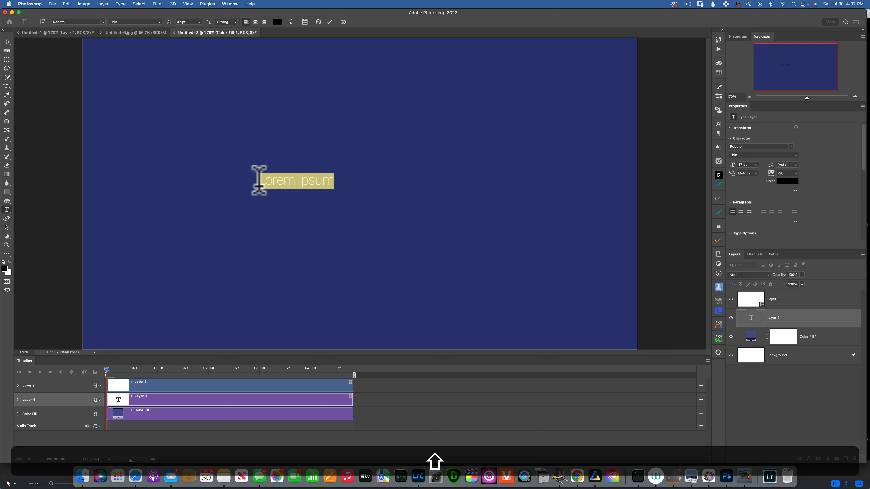
type("ANIMATION")
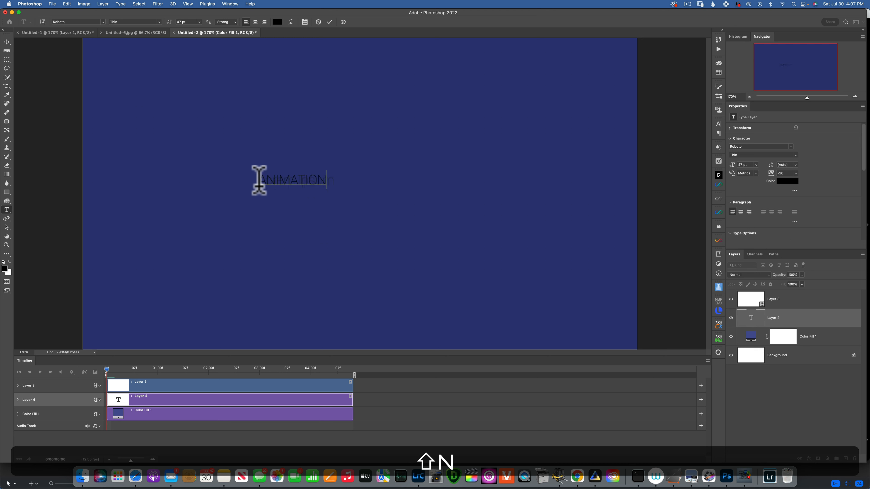
left_click(7, 42)
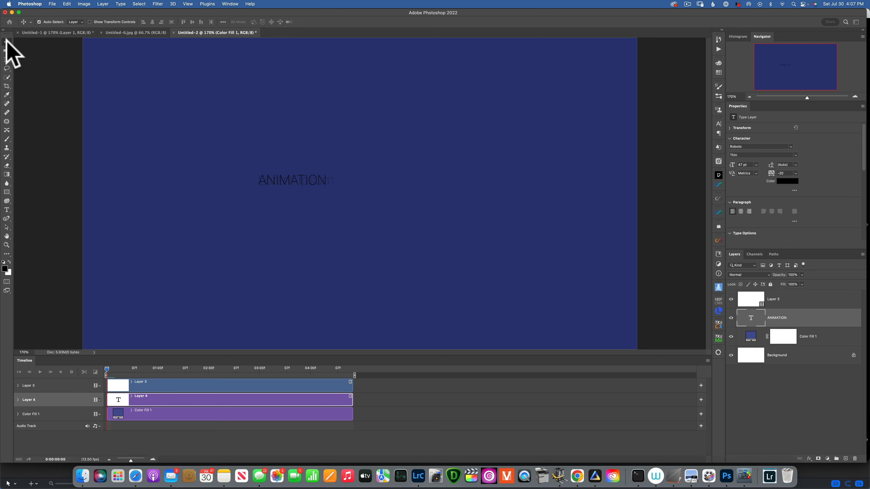
- Set the font size of the ANIMATION text to 172 pt
double_click(292, 181)
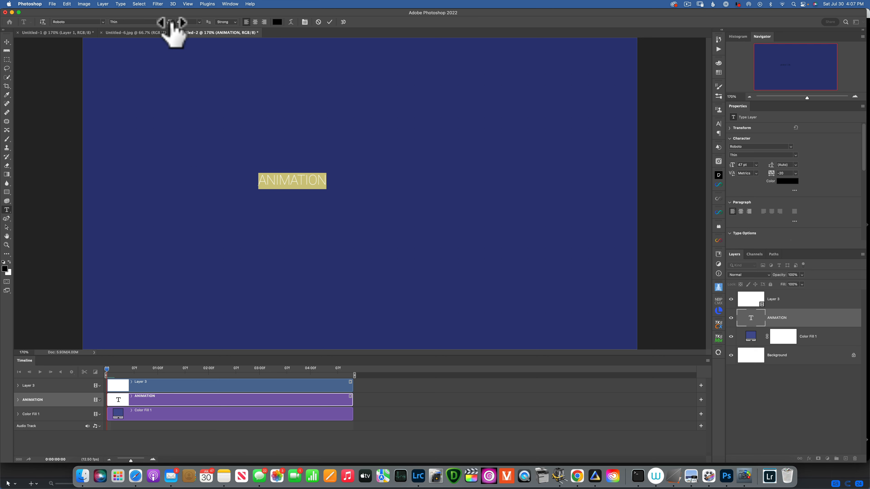
left_click_drag(172, 22, 214, 27)
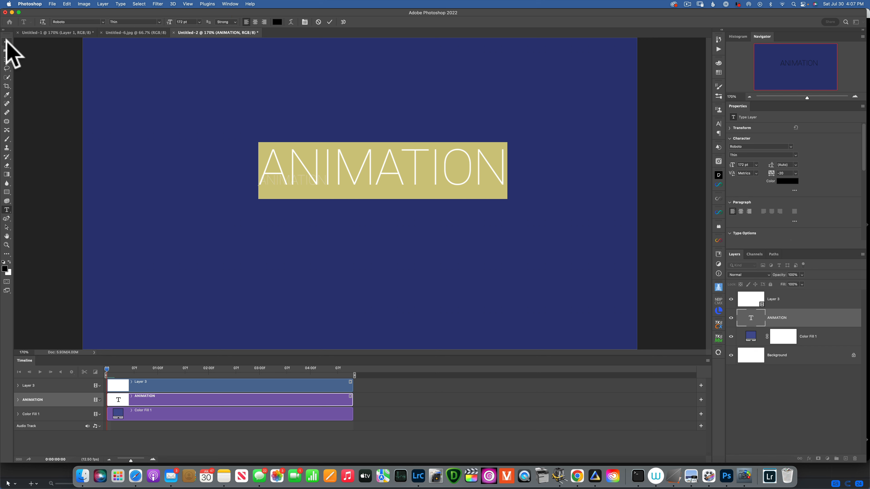
left_click(330, 21)
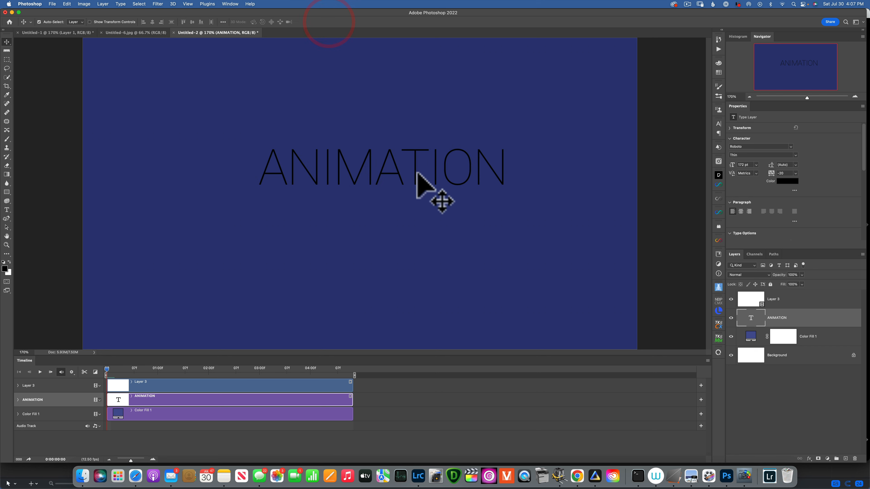
left_click_drag(418, 180, 388, 221)
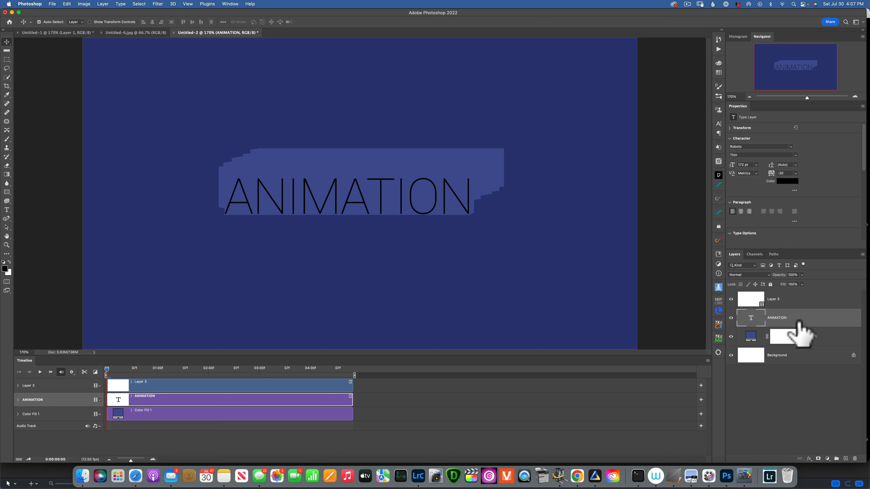
left_click(810, 317)
key("cmd+z")
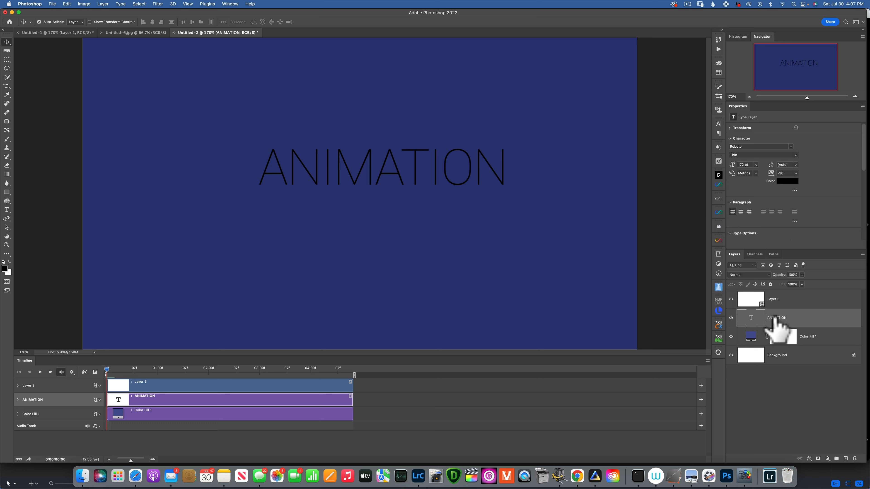
- Reposition the ANIMATION text nearer the canvas centre with Free Transform, keeping its size
key("super+t")
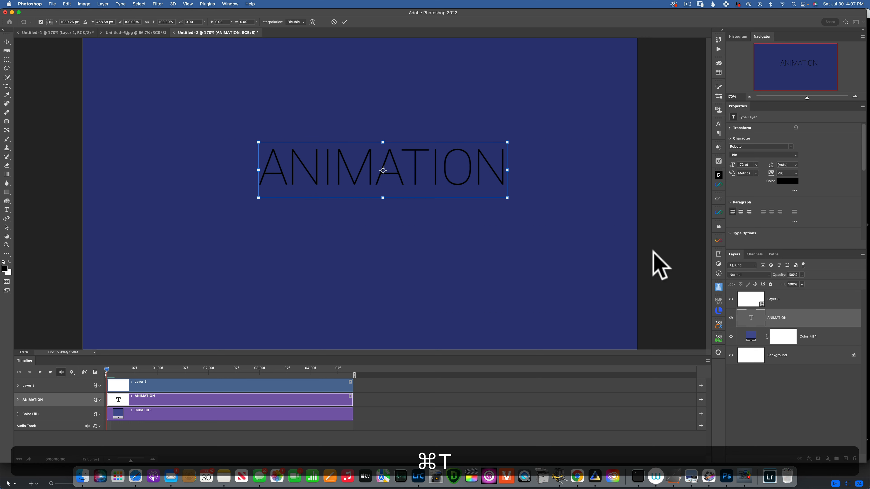
left_click_drag(418, 181, 379, 200)
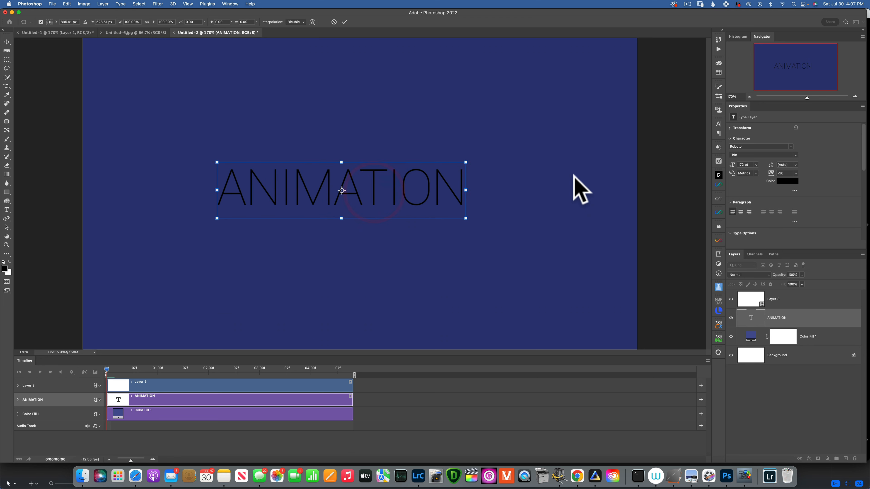
key("Return")
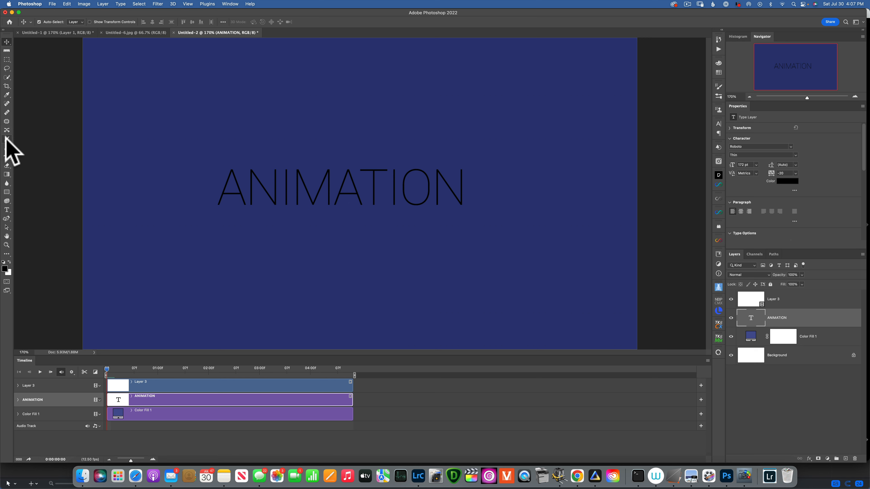
- Select the Layer 3 video layer at frame 0:00:00:00 and set up the Brush tool with red foreground color f90303
left_click(202, 382)
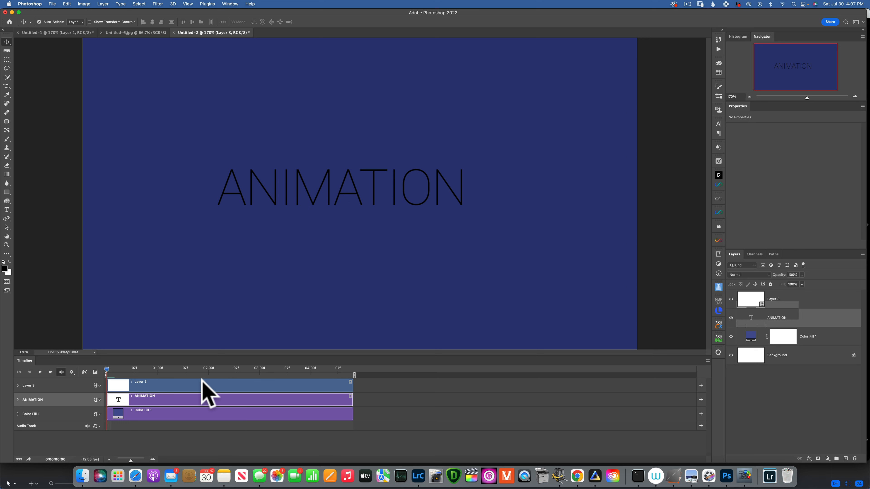
left_click(172, 384)
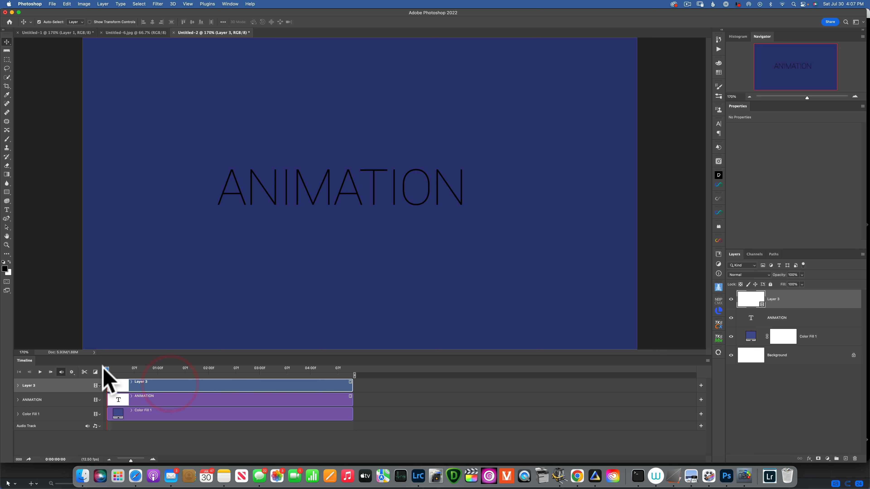
left_click(105, 369)
left_click(7, 139)
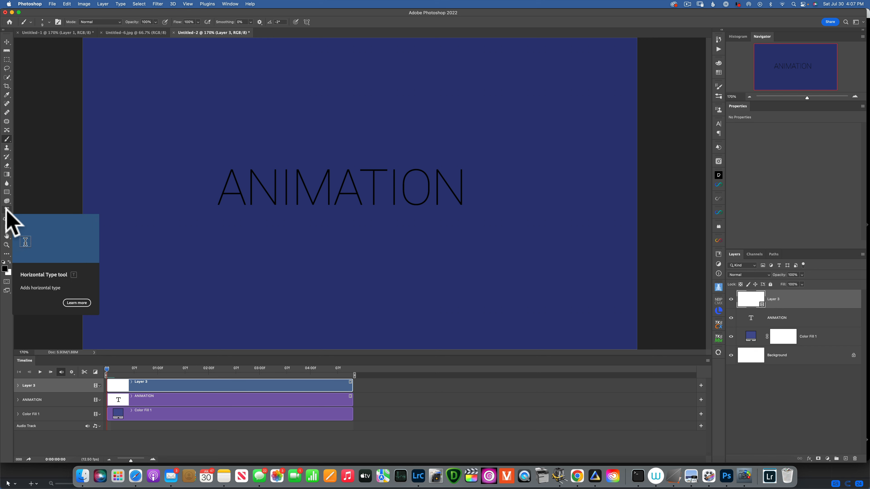
left_click(5, 270)
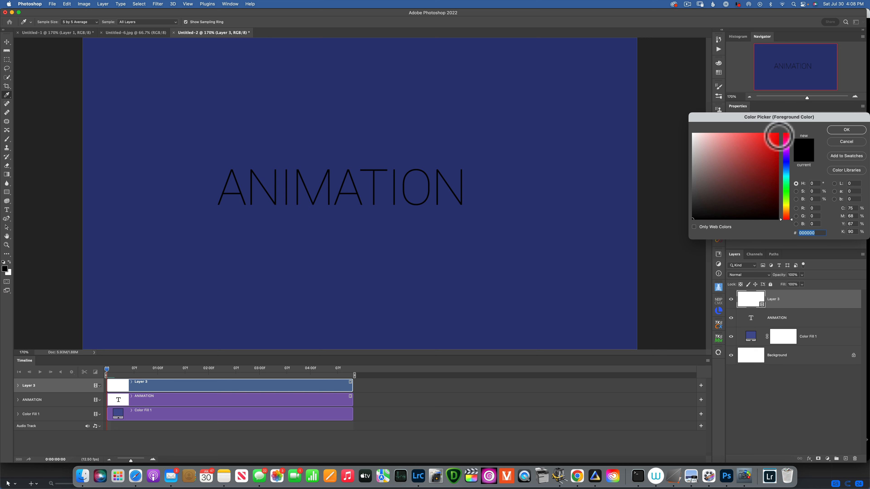
left_click(777, 135)
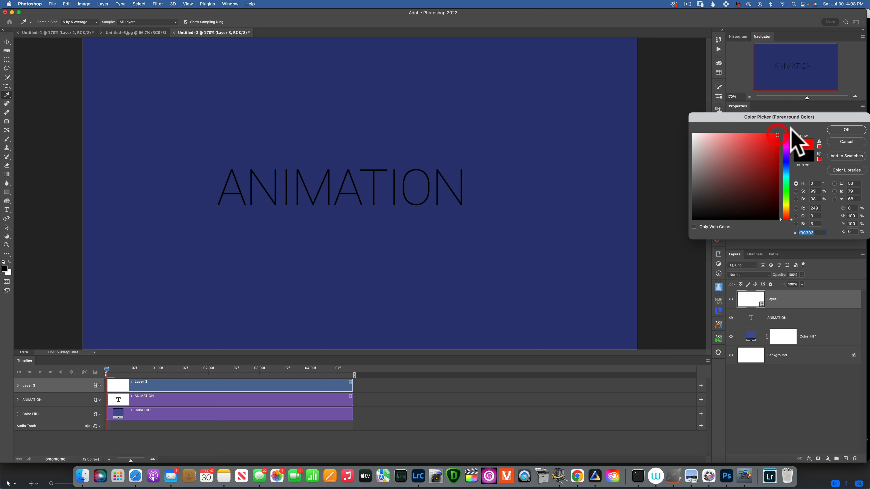
left_click(847, 130)
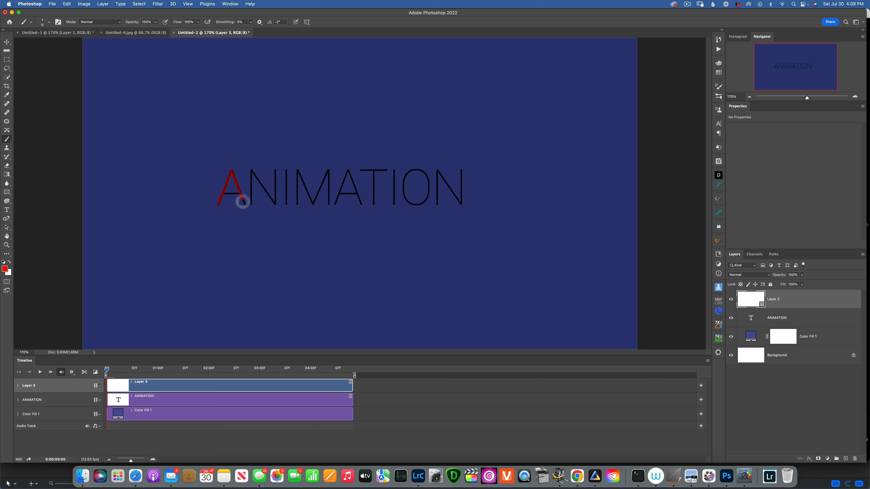
- Trace over all the letters of ANIMATION in red with the Brush on Layer 3's first frame
left_click_drag(242, 203, 244, 206)
left_click_drag(252, 193, 252, 177)
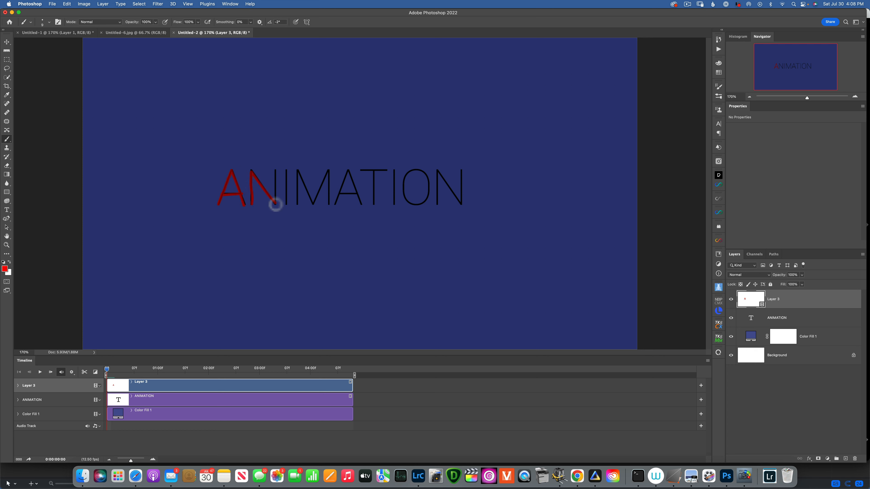
mouse_move(276, 194)
left_mouse_down()
mouse_move(276, 168)
mouse_move(287, 175)
mouse_move(286, 205)
mouse_move(297, 204)
mouse_move(296, 171)
mouse_move(310, 199)
left_mouse_up()
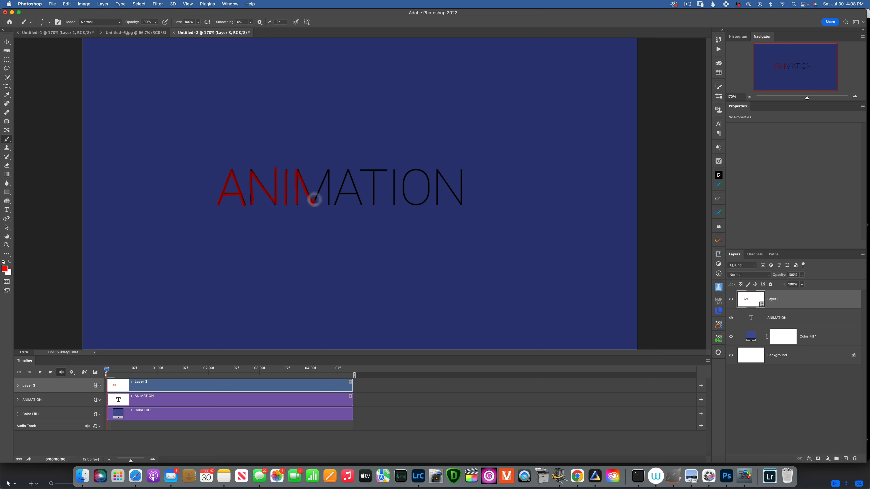
mouse_move(327, 171)
left_mouse_down()
mouse_move(328, 197)
mouse_move(328, 179)
left_mouse_up()
mouse_move(361, 203)
left_mouse_down()
mouse_move(362, 171)
mouse_move(387, 171)
left_mouse_up()
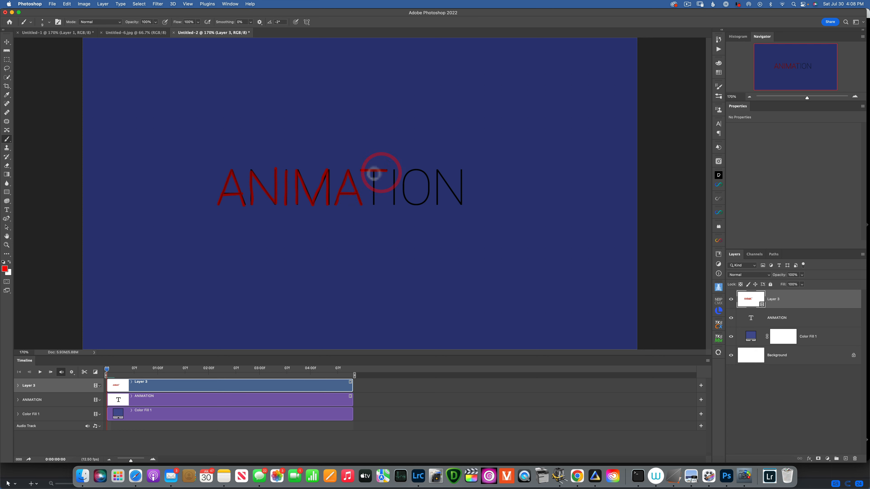
left_click_drag(374, 200, 374, 202)
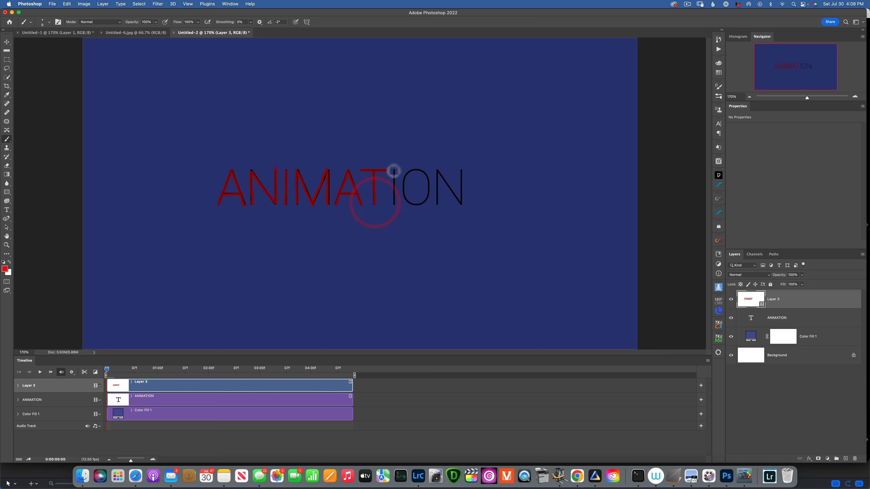
left_click_drag(394, 170, 394, 205)
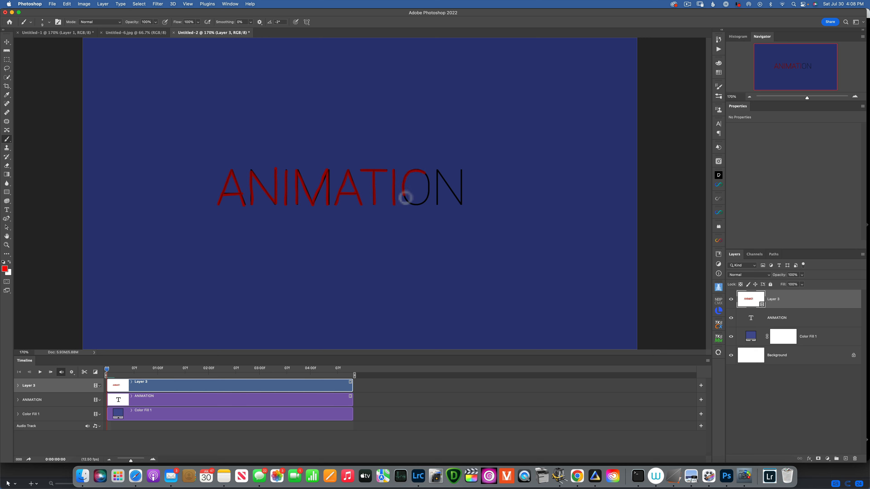
mouse_move(428, 189)
left_mouse_down()
mouse_move(425, 171)
mouse_move(425, 199)
mouse_move(453, 190)
mouse_move(460, 202)
left_mouse_up()
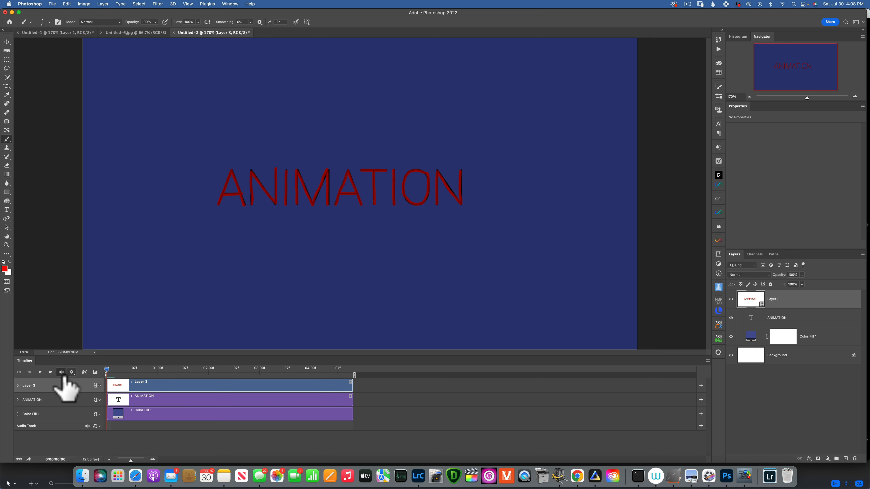
- Advance one frame to 0:00:00:01 and turn off onion skins for the timeline
left_click(51, 372)
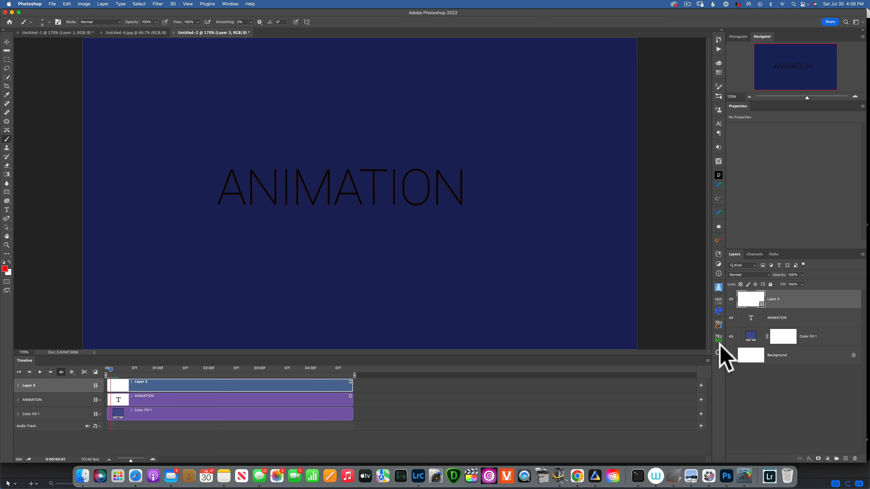
left_click(707, 361)
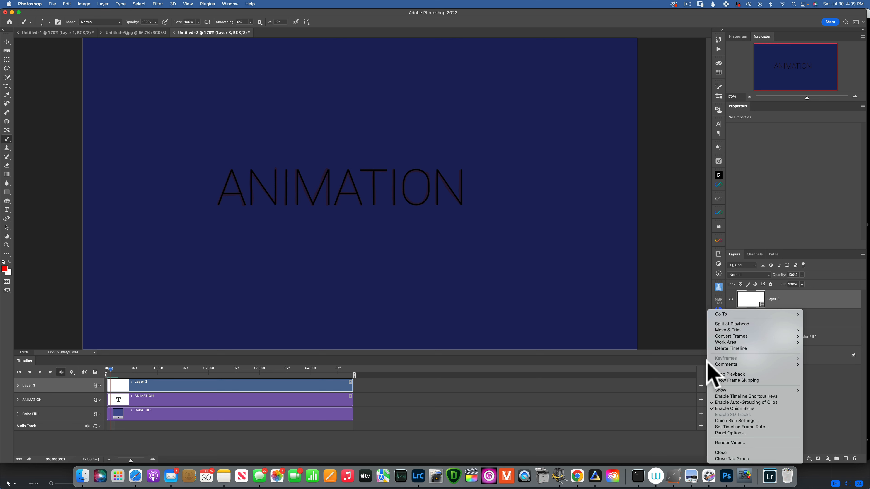
left_click(709, 408)
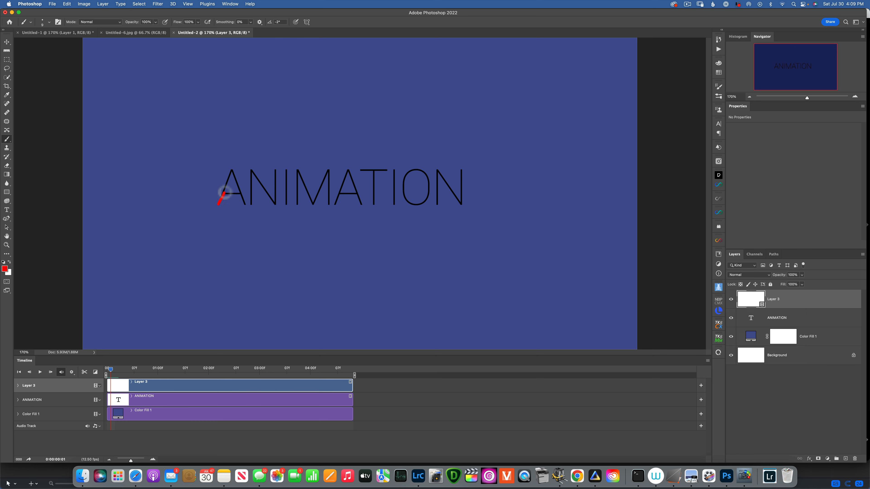
- Trace the letters of ANIMATION by hand in red on Layer 3 at frame 0:00:00:01
mouse_move(230, 174)
left_mouse_down()
mouse_move(245, 205)
mouse_move(238, 194)
left_mouse_up()
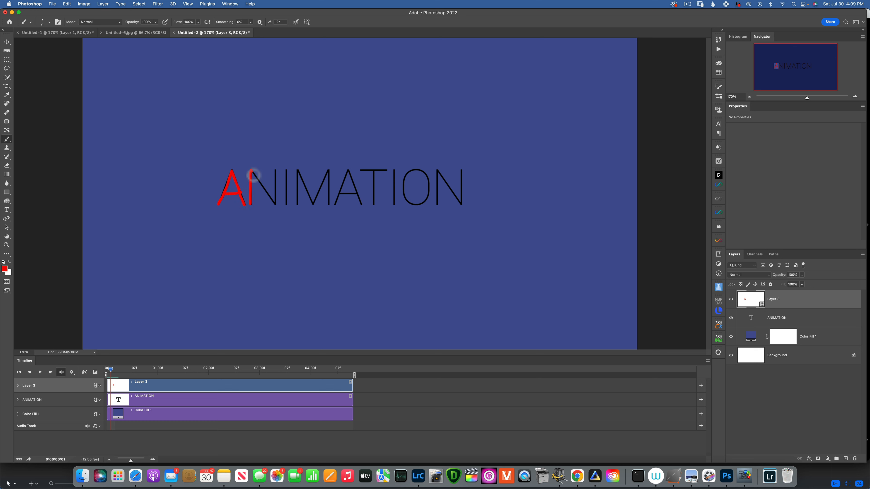
mouse_move(254, 175)
left_mouse_down()
mouse_move(275, 205)
mouse_move(275, 169)
left_mouse_up()
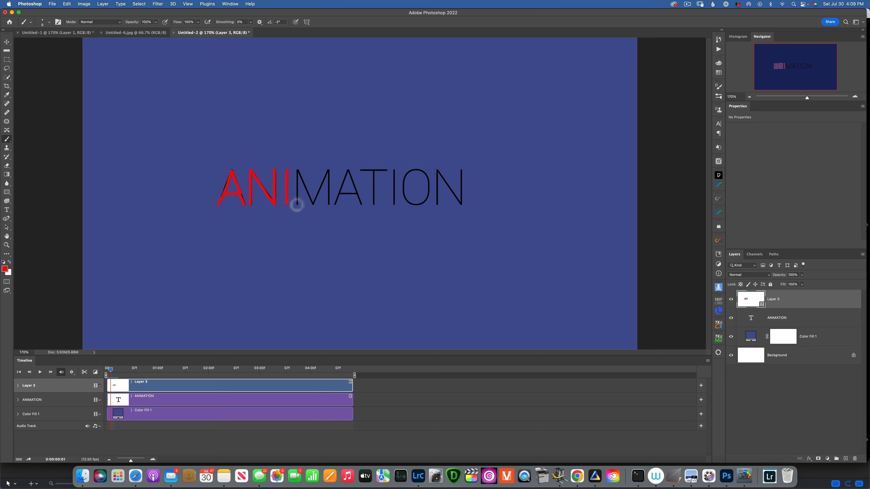
mouse_move(297, 189)
left_mouse_down()
mouse_move(297, 169)
mouse_move(315, 205)
mouse_move(322, 179)
mouse_move(328, 193)
left_mouse_up()
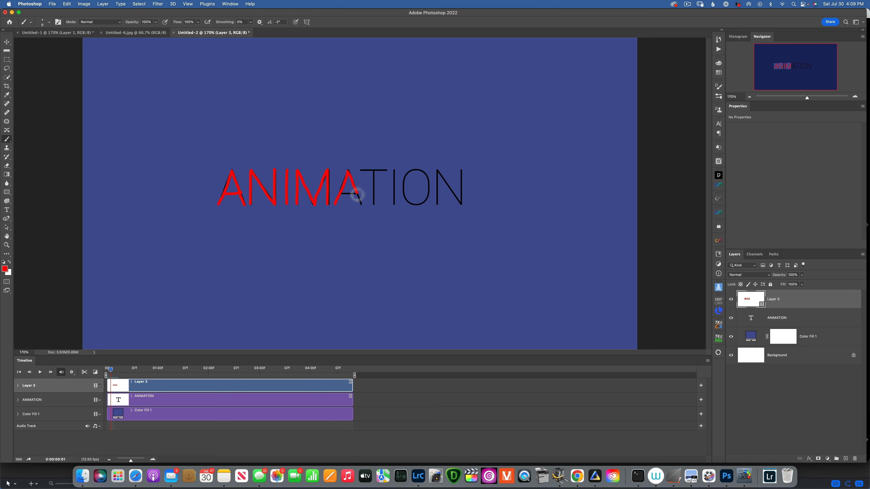
mouse_move(341, 194)
left_mouse_down()
mouse_move(361, 172)
mouse_move(387, 171)
mouse_move(373, 183)
mouse_move(374, 204)
mouse_move(395, 177)
mouse_move(395, 205)
left_mouse_up()
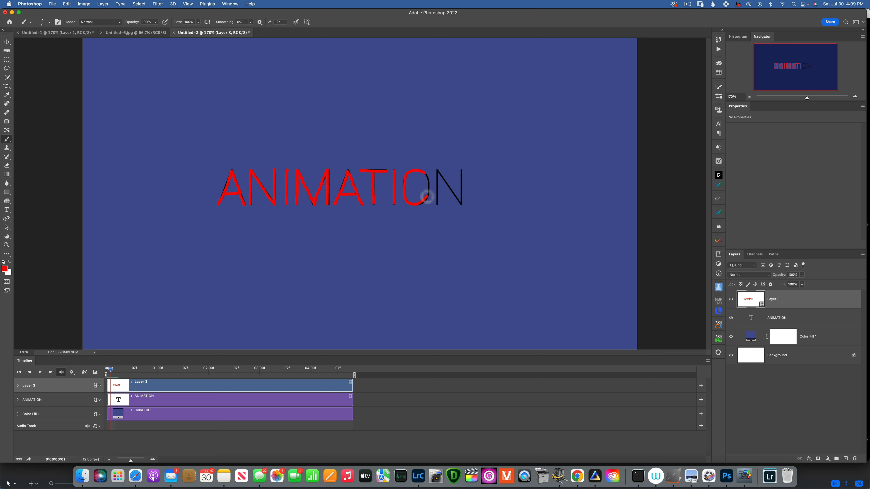
left_click_drag(425, 174, 428, 179)
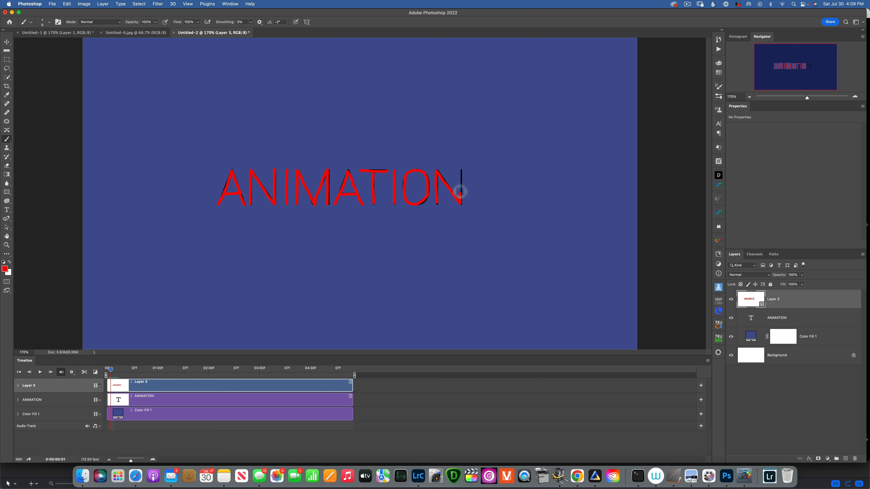
key("ctrl+z")
- Change the foreground color to orange f97d03
left_click(5, 269)
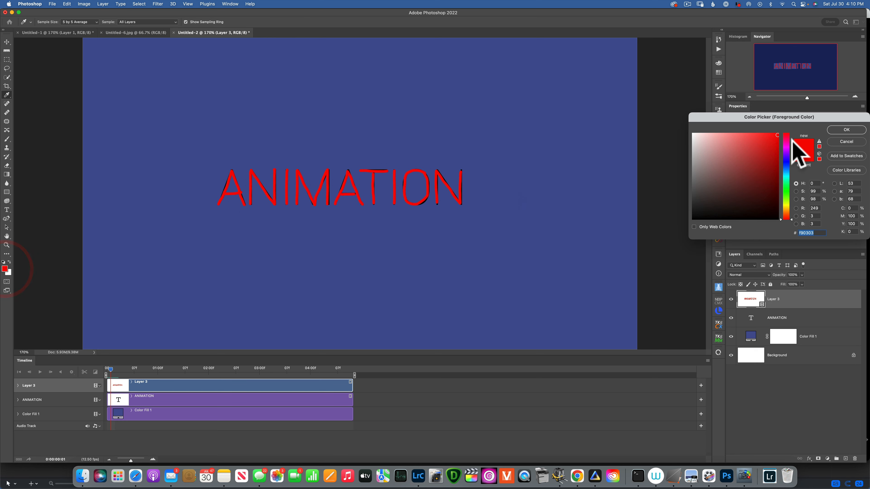
left_click(791, 214)
left_click(791, 212)
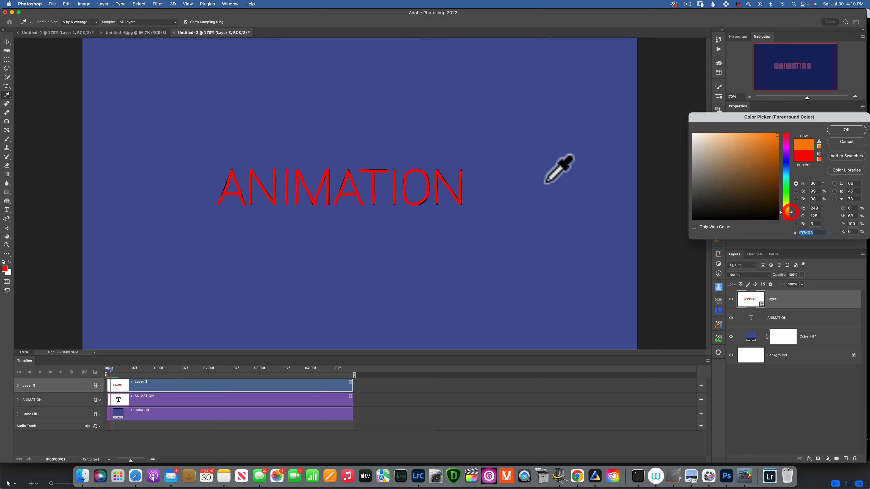
left_click(846, 131)
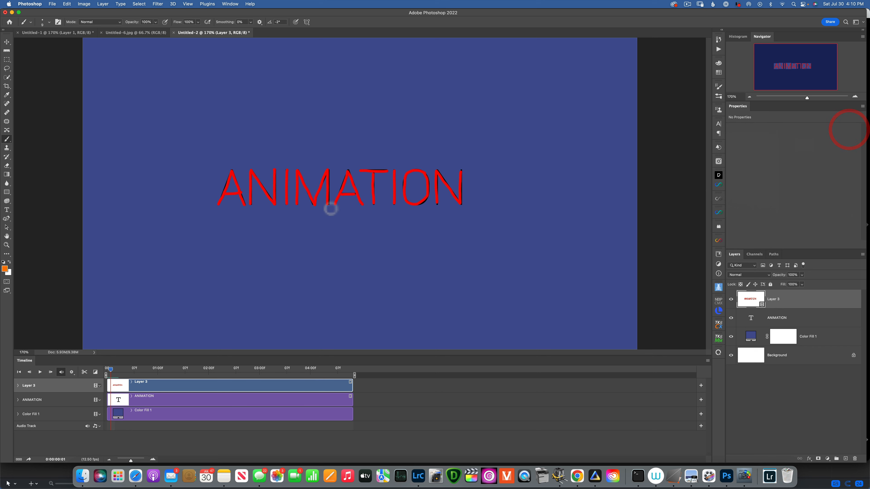
- Advance to frame 0:00:00:02 and trace the letters of ANIMATION in orange on Layer 3
left_click(50, 372)
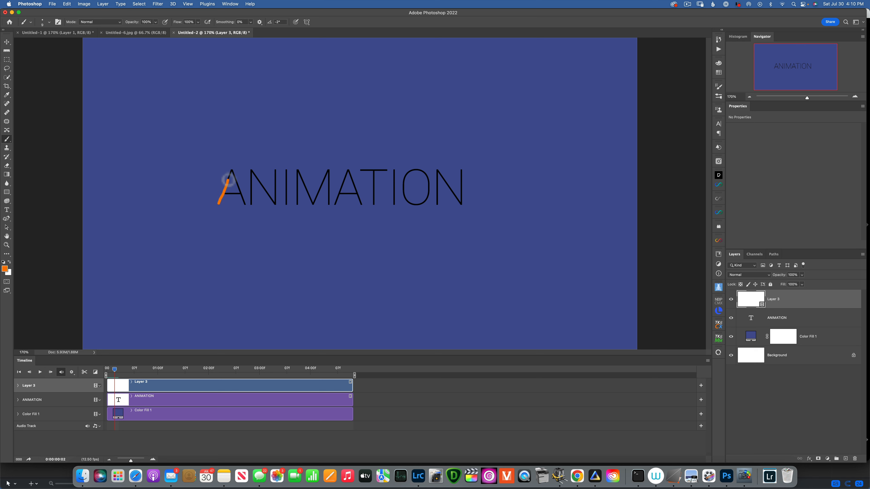
mouse_move(232, 171)
left_mouse_down()
mouse_move(246, 204)
mouse_move(236, 196)
left_mouse_up()
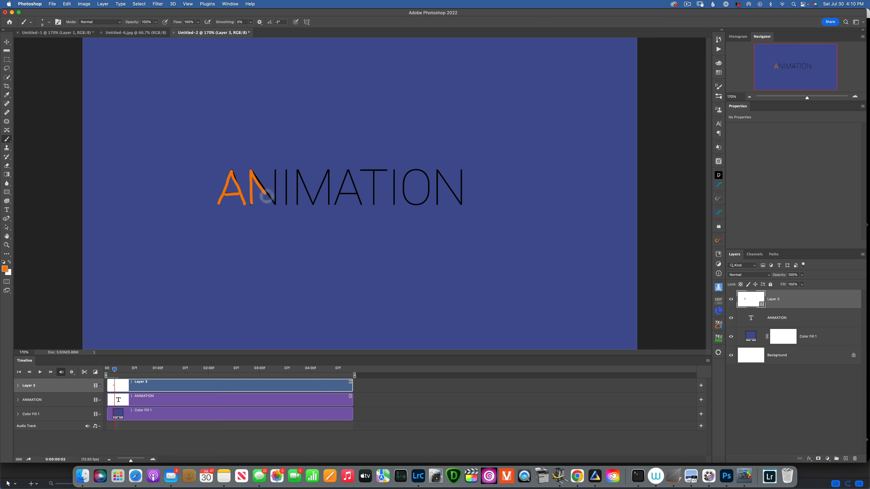
left_click_drag(276, 171, 285, 202)
left_click_drag(298, 174, 307, 192)
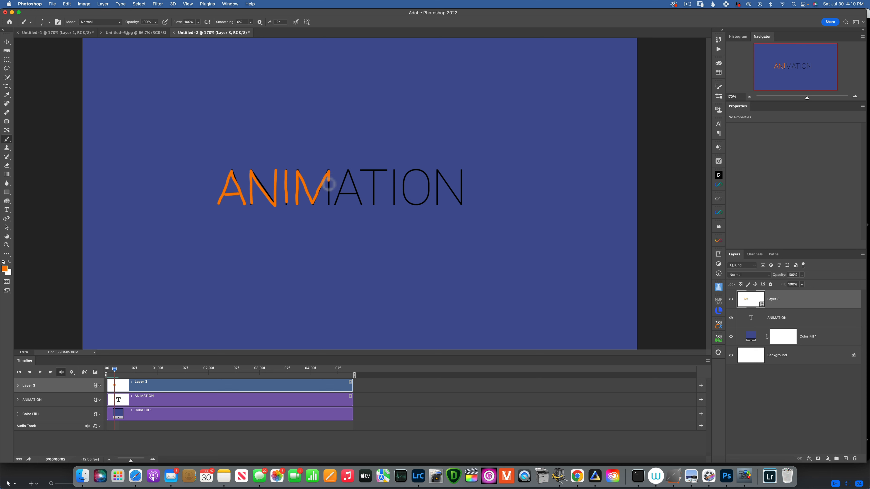
left_click_drag(328, 206, 328, 206)
mouse_move(346, 170)
left_mouse_down()
mouse_move(357, 204)
mouse_move(373, 171)
mouse_move(385, 171)
mouse_move(372, 182)
mouse_move(373, 204)
mouse_move(394, 174)
mouse_move(395, 205)
left_mouse_up()
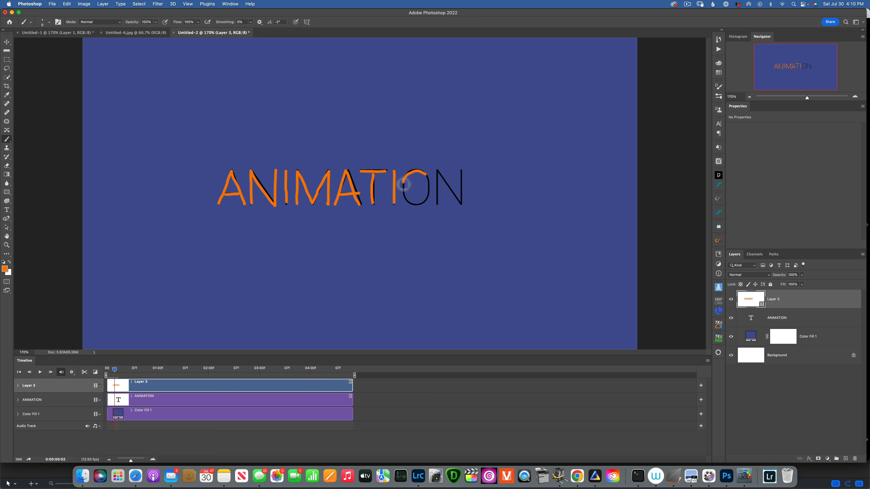
left_click_drag(425, 174, 425, 175)
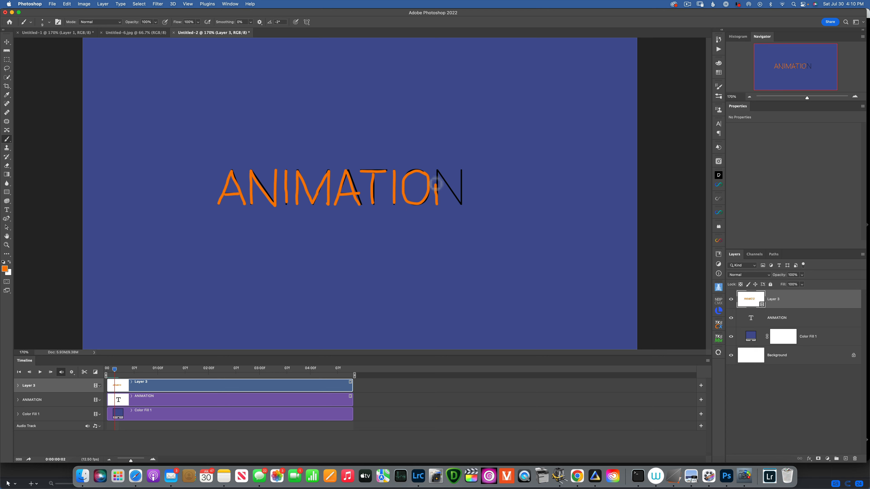
mouse_move(436, 173)
left_mouse_down()
mouse_move(461, 206)
mouse_move(461, 171)
left_mouse_up()
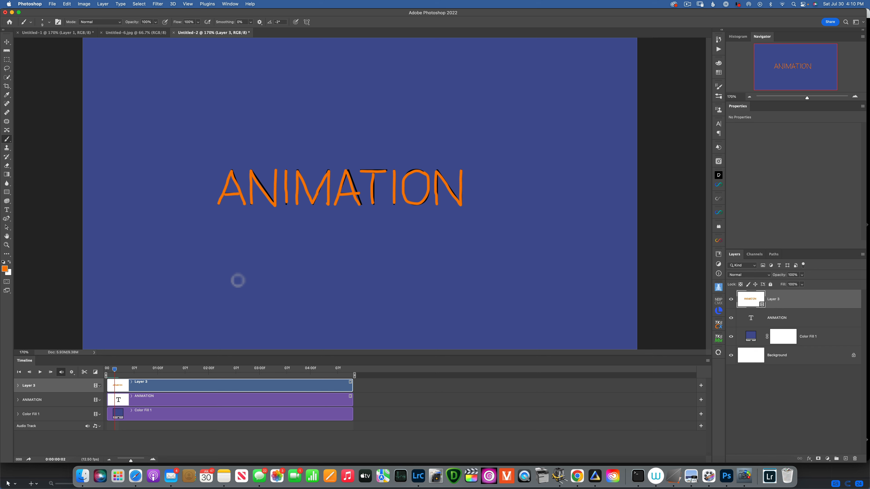
- Advance to frame 0:00:00:03 and set the foreground color to yellow-orange f9b103
left_click(51, 372)
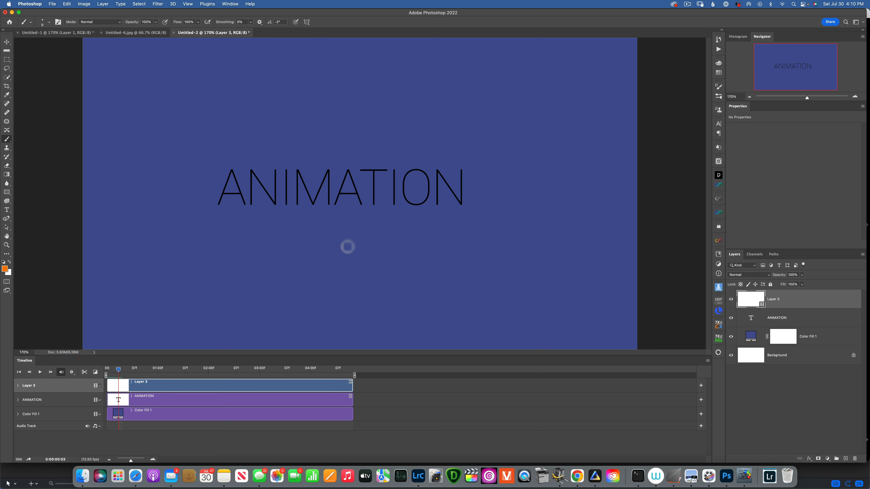
left_click(4, 269)
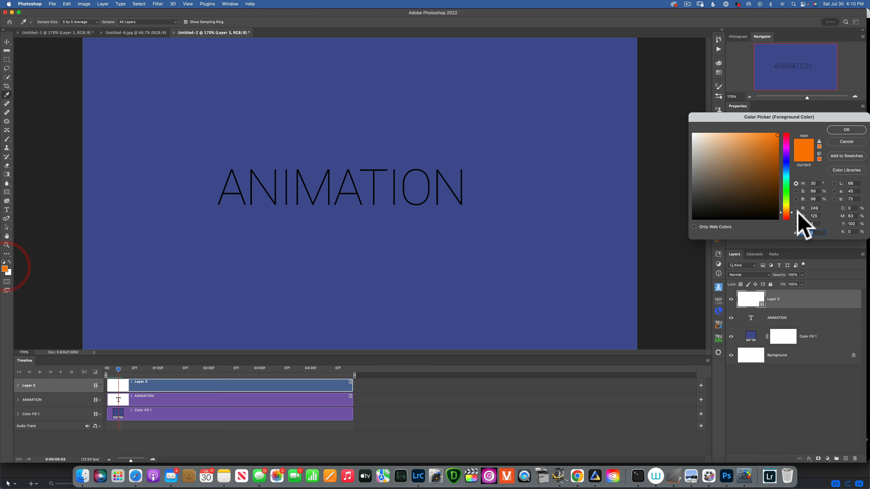
left_click(788, 209)
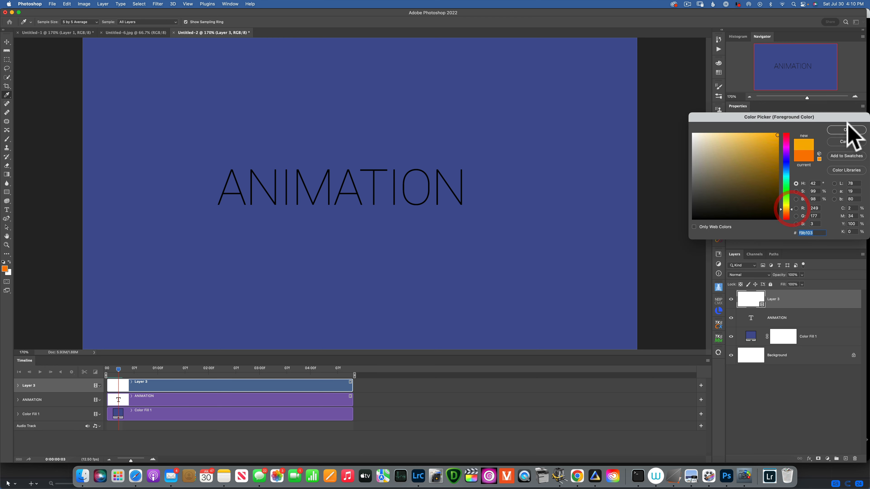
left_click(846, 131)
- Trace the letters of ANIMATION by hand with the Brush in yellow-orange on Layer 3 at frame 0:00:00:03
key("b")
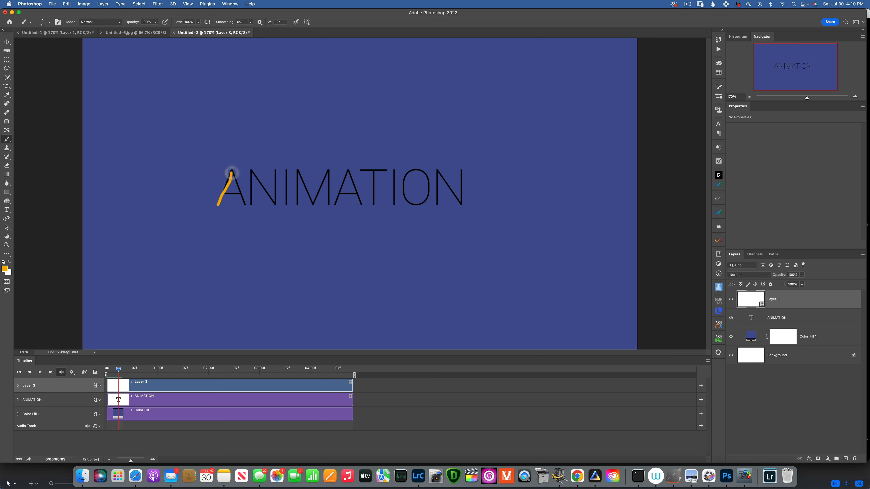
left_click_drag(231, 173, 243, 195)
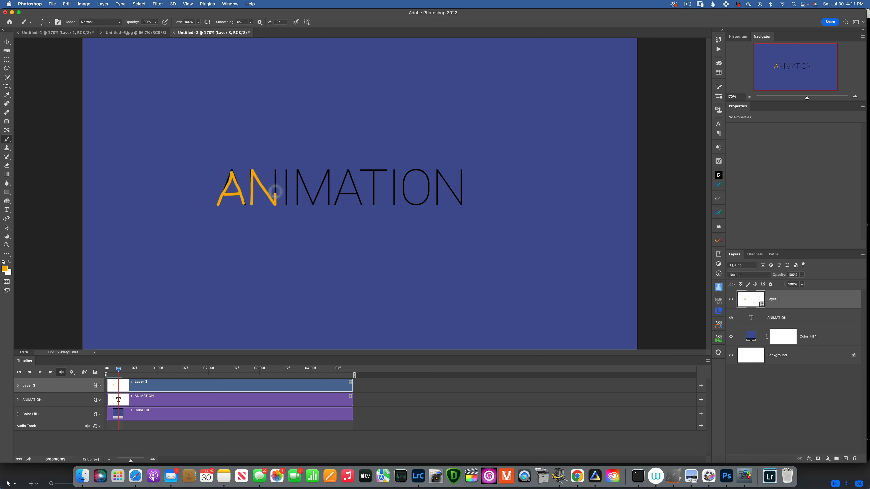
left_click_drag(285, 170, 285, 204)
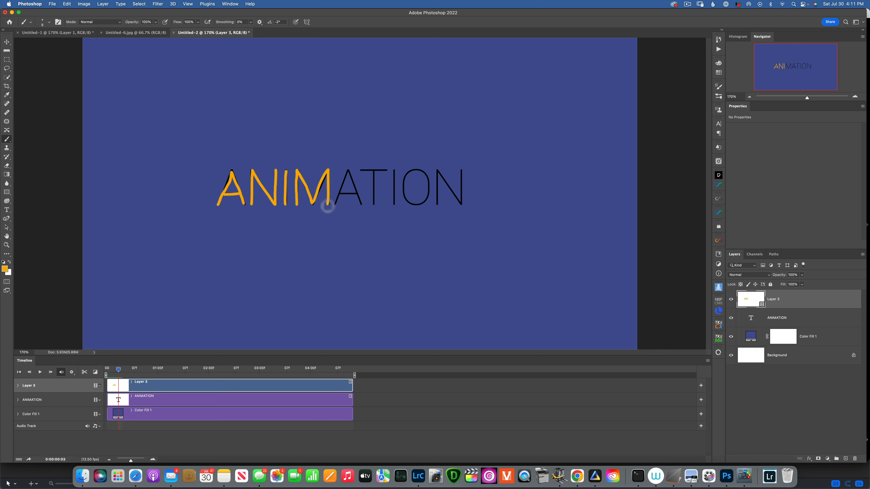
left_click_drag(328, 207, 328, 206)
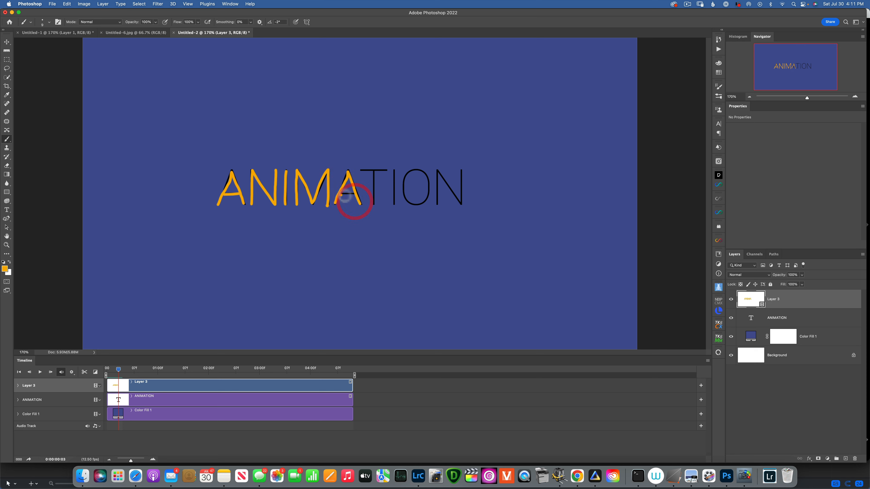
mouse_move(358, 195)
left_mouse_down()
mouse_move(370, 171)
mouse_move(386, 171)
mouse_move(374, 183)
mouse_move(375, 205)
mouse_move(395, 179)
mouse_move(395, 202)
left_mouse_up()
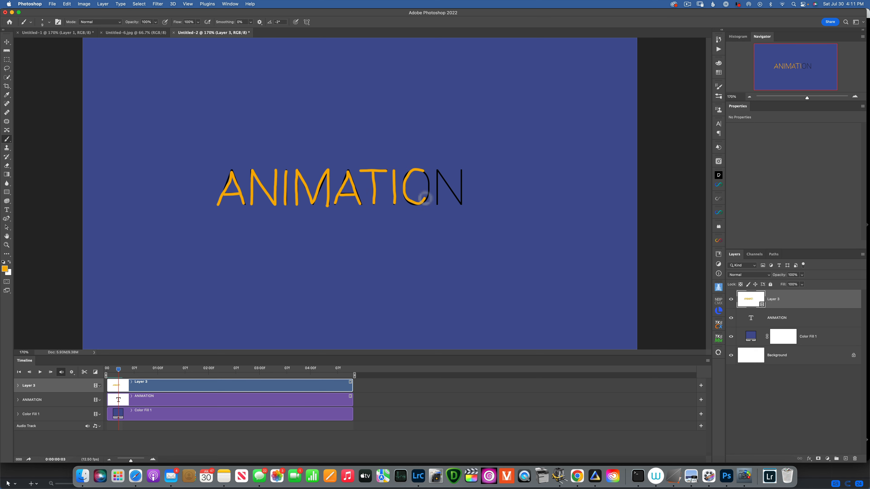
left_click_drag(425, 172, 429, 194)
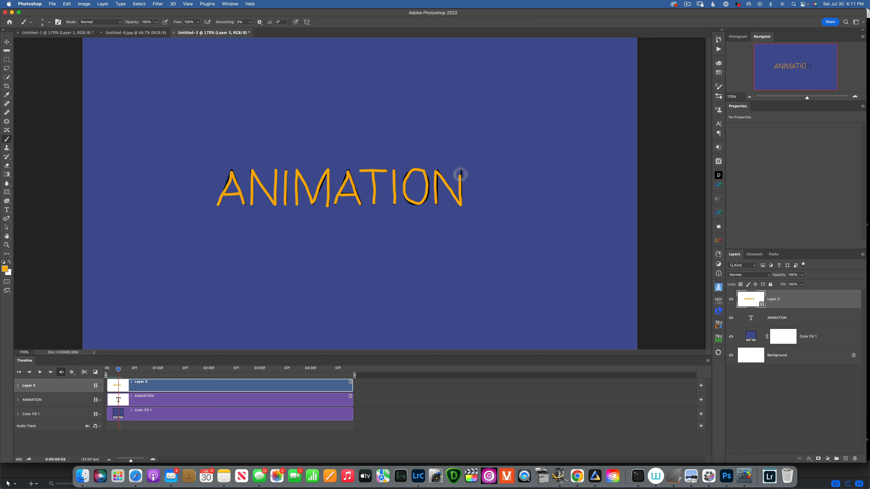
left_click(294, 270)
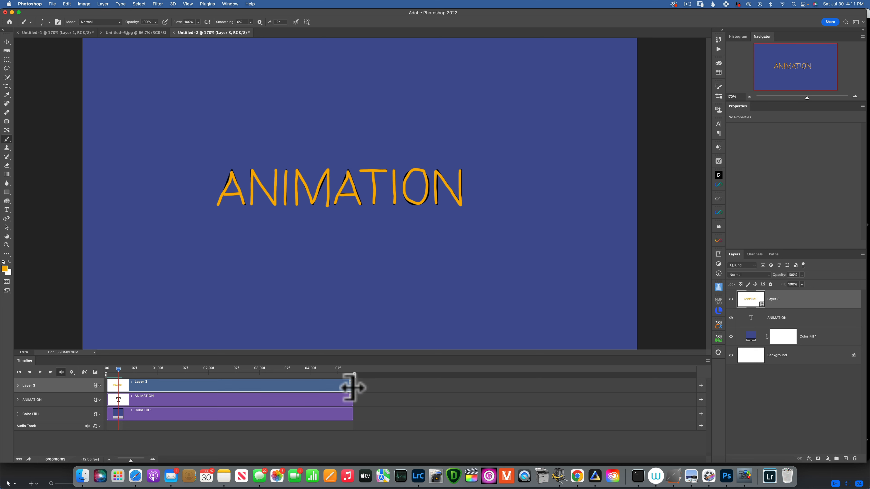
- Trim the Layer 3, ANIMATION and Color Fill 1 clips so they all end at frame 0:00:00:03
left_click_drag(350, 388, 119, 383)
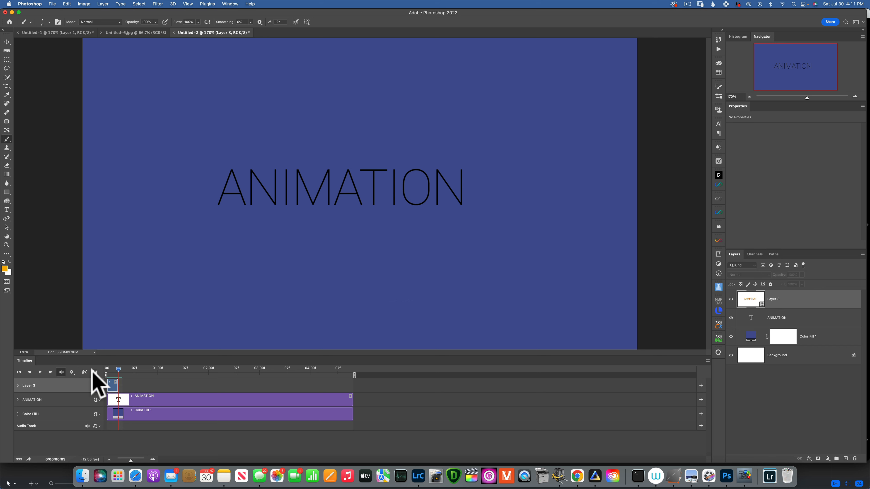
left_click(29, 373)
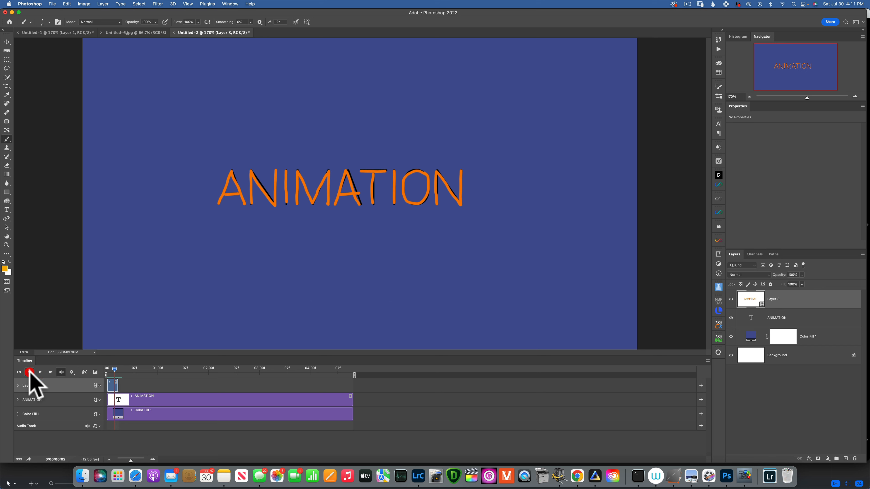
left_click(50, 373)
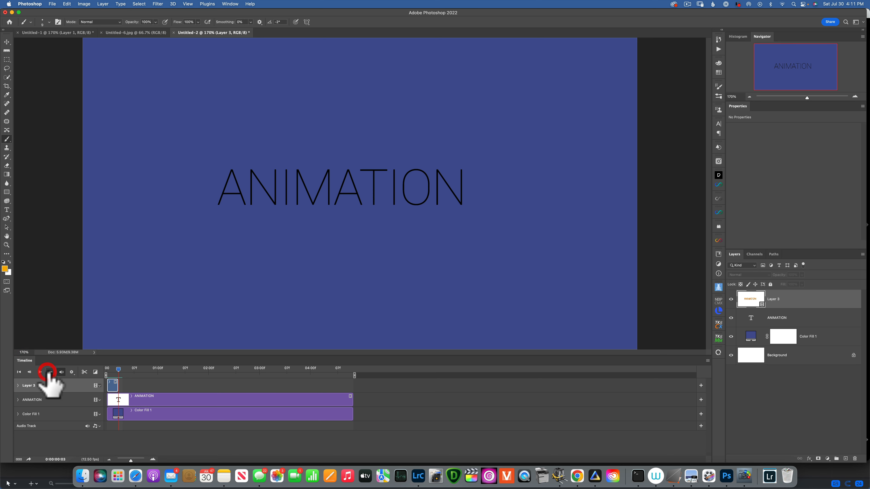
left_click(117, 369)
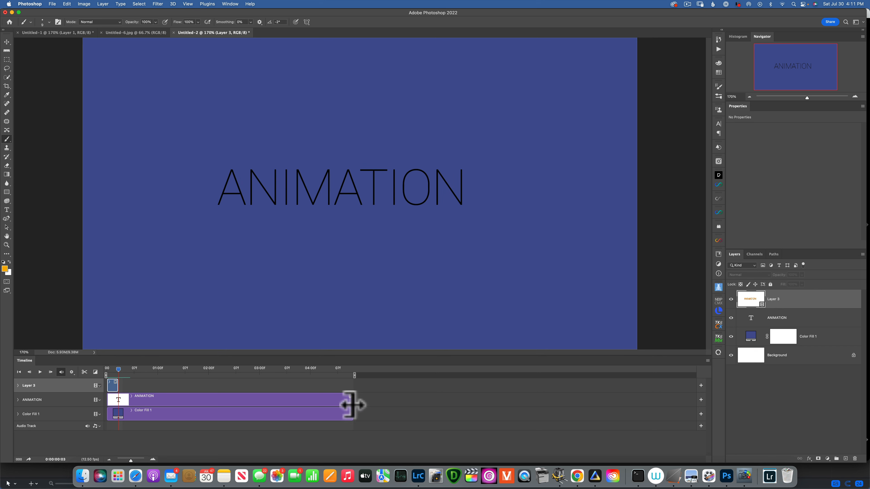
left_click_drag(350, 407, 121, 401)
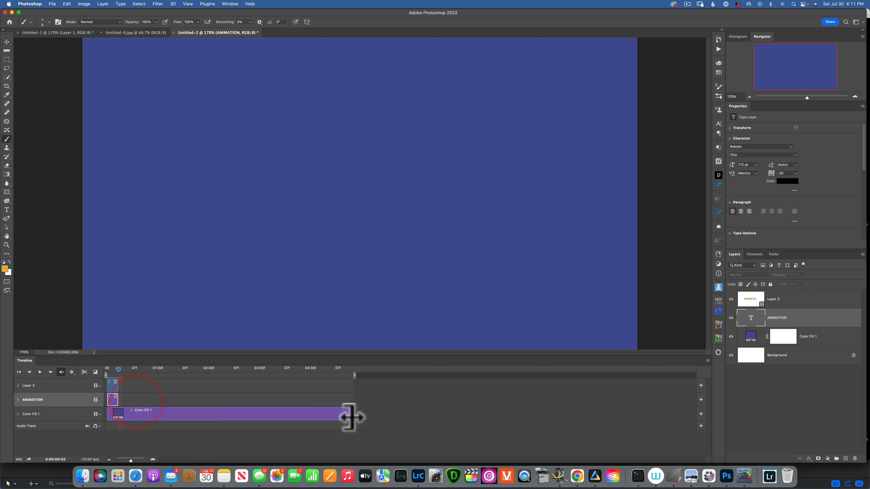
left_click_drag(350, 417, 118, 416)
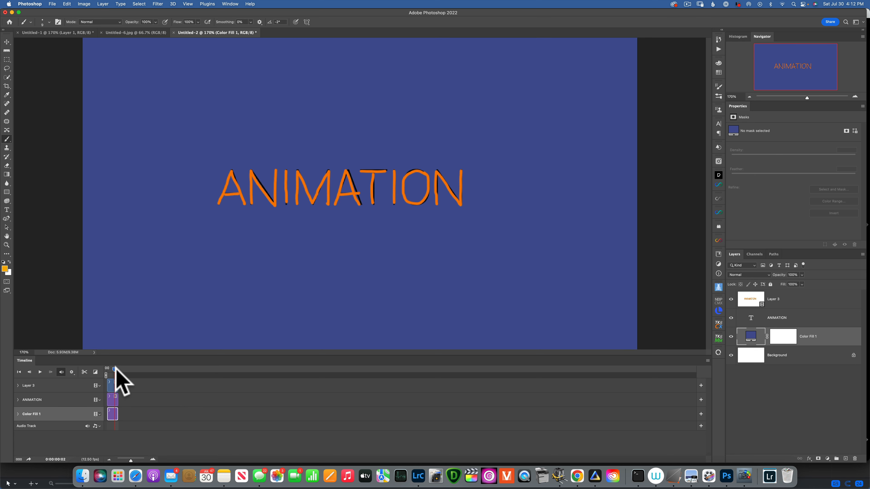
- Return the playhead to the first frame, check the Loop Playback setting, and preview the trimmed animation
left_click_drag(115, 369, 107, 370)
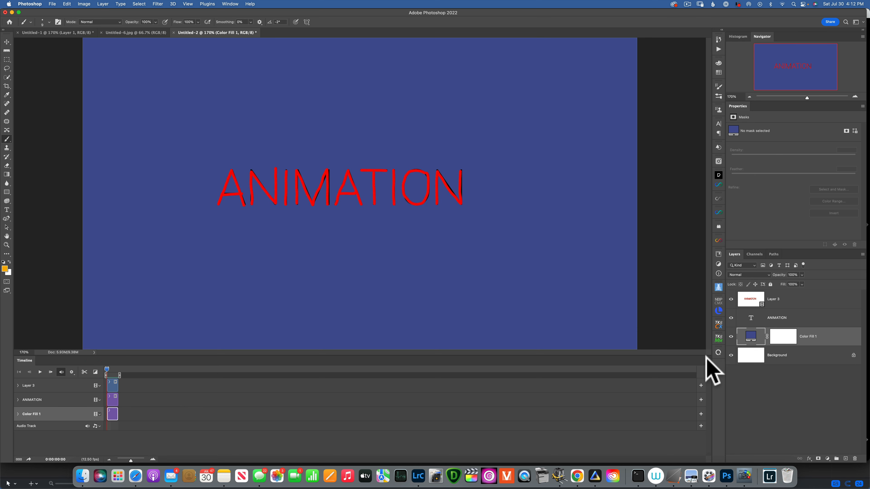
right_click(707, 356)
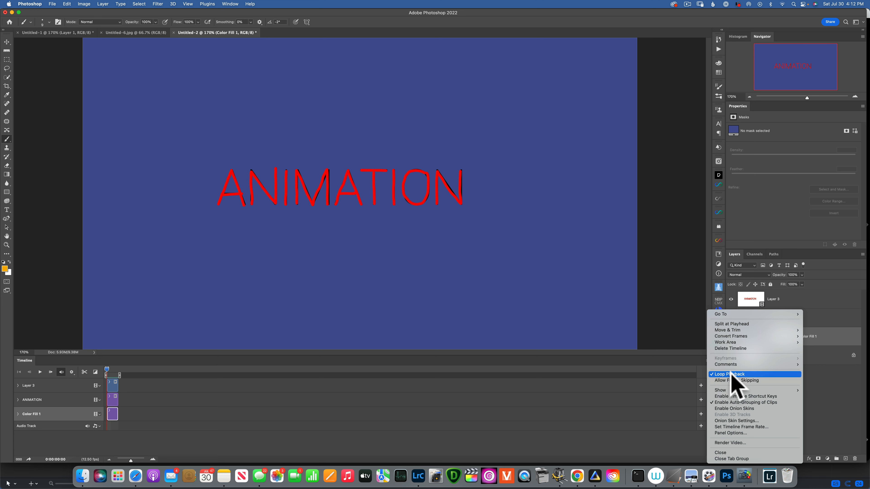
left_click(40, 372)
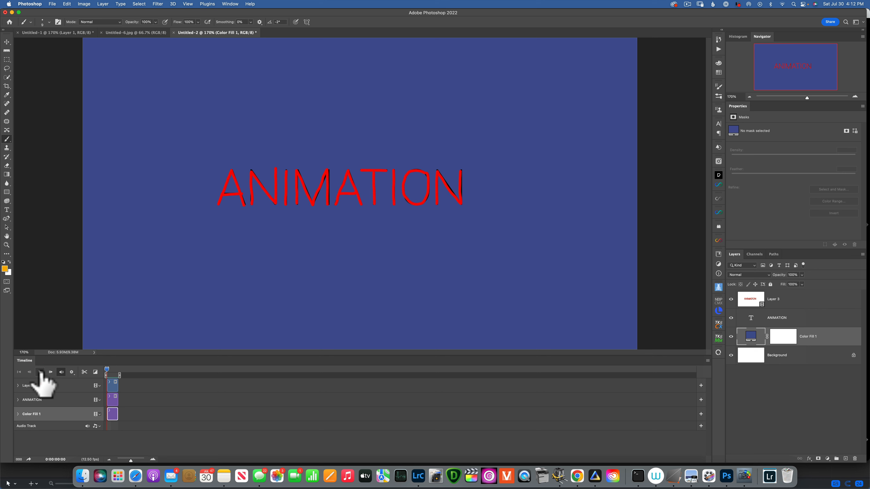
left_click(40, 373)
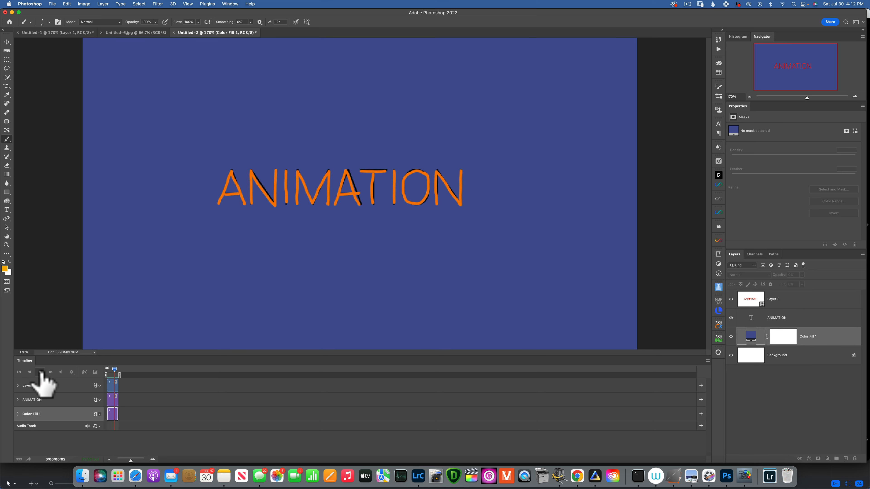
left_click(40, 373)
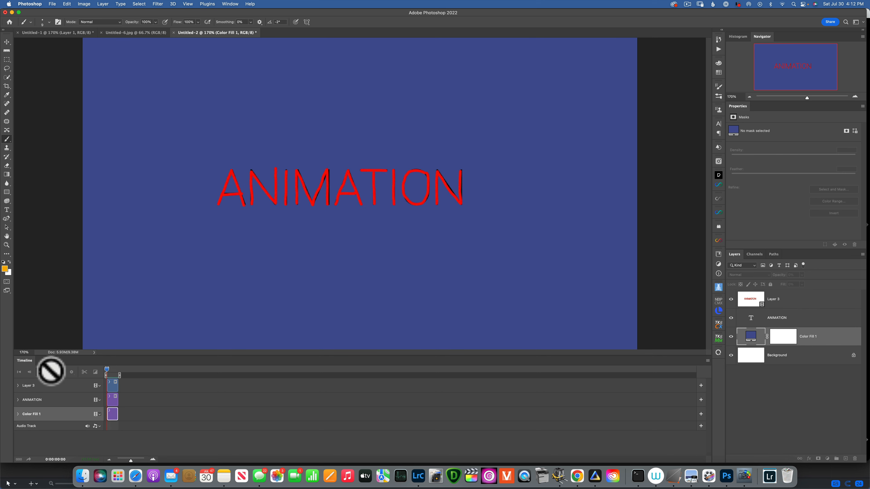
- Hide the ANIMATION text layer and replay the hand-traced lettering from the first frame
left_click(731, 318)
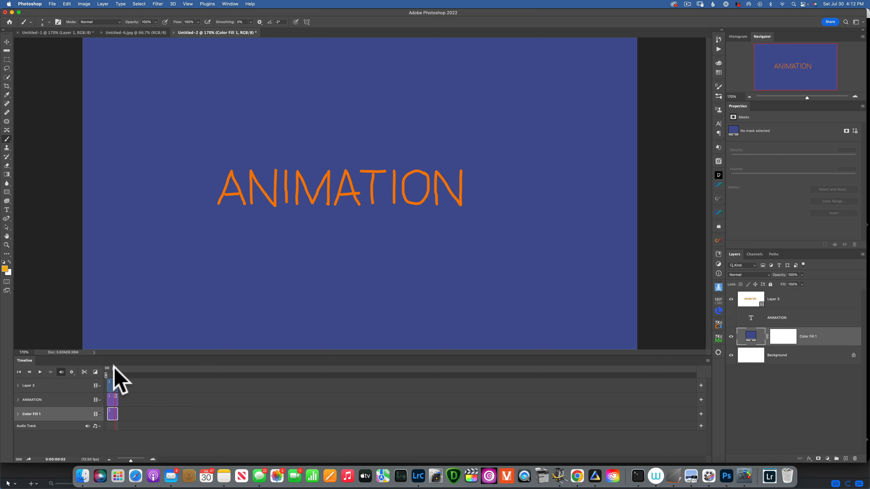
left_click_drag(113, 369, 95, 368)
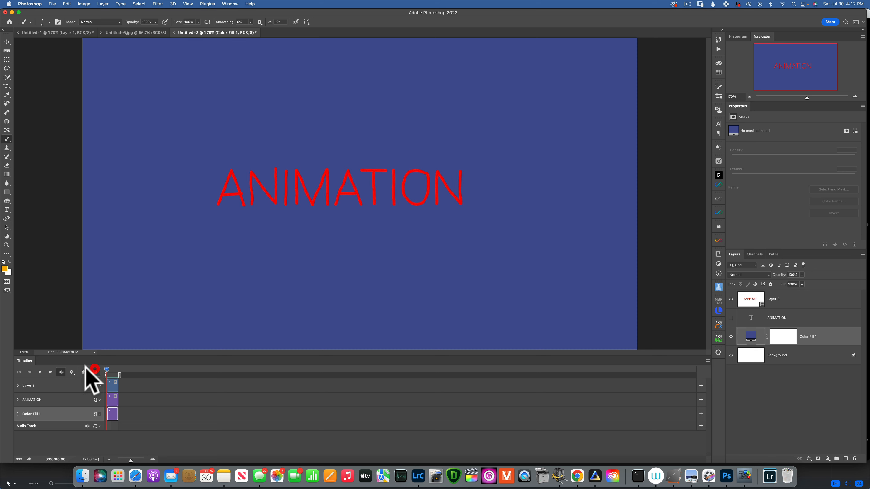
left_click(40, 372)
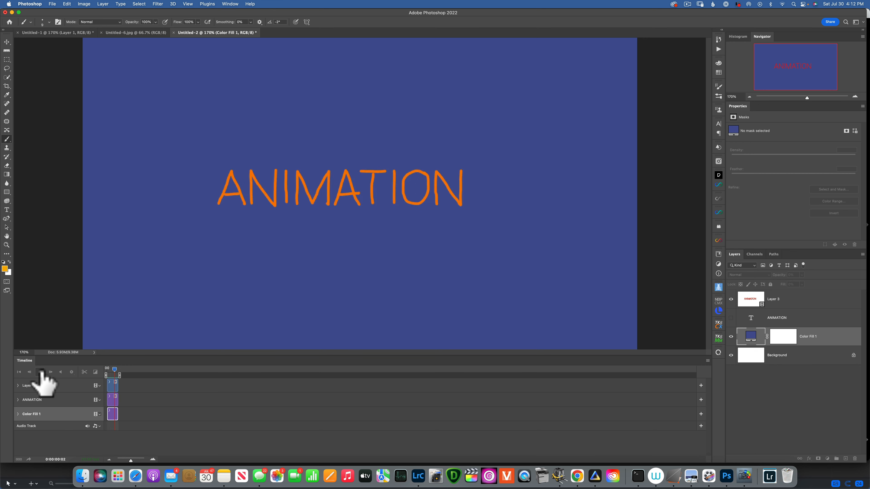
left_click(40, 371)
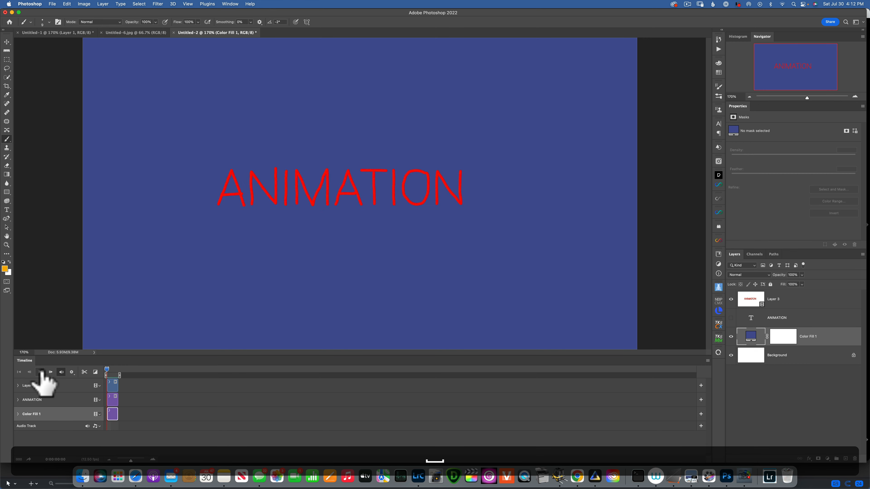
- Examine the Render Video export settings and close them without rendering
left_click(53, 5)
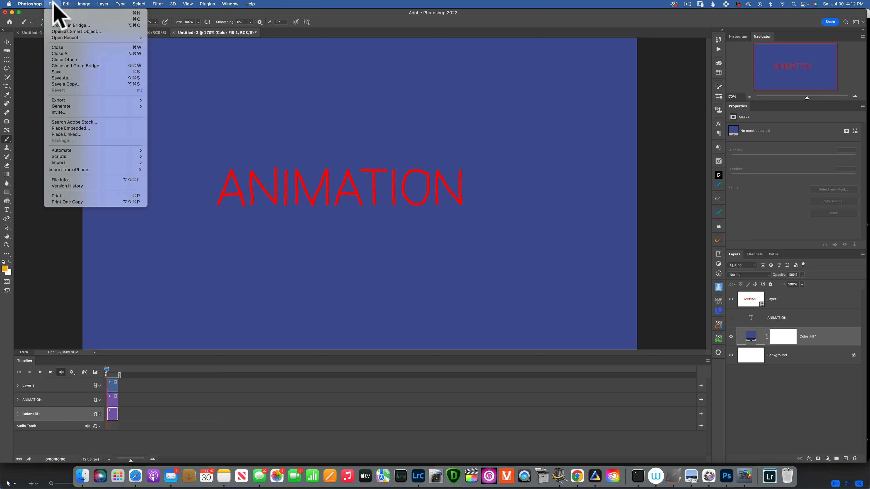
mouse_move(79, 100)
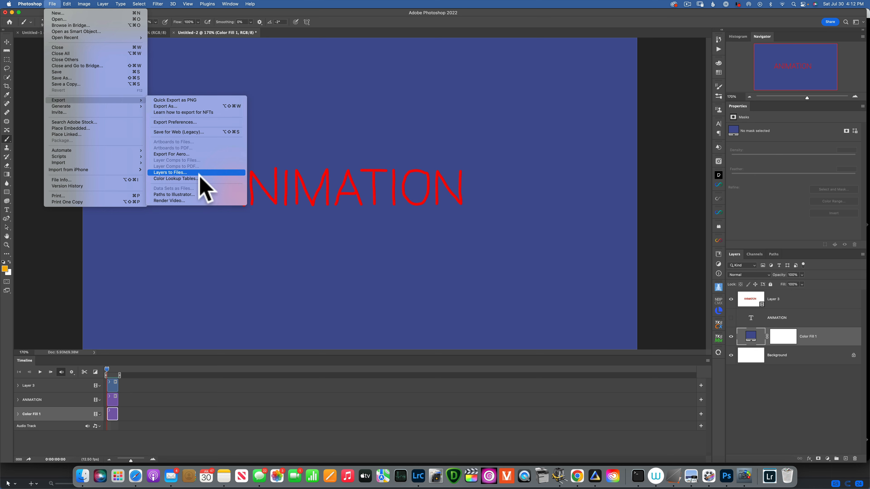
left_click(178, 202)
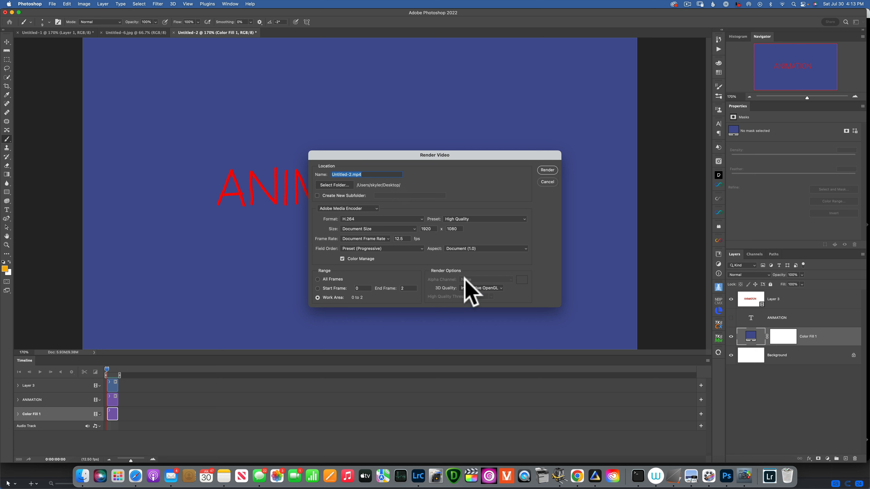
left_click(547, 182)
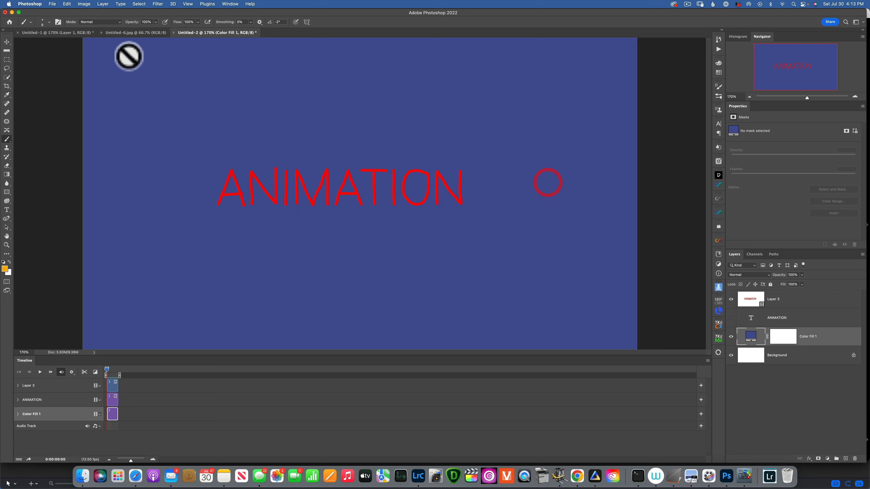
- Open Save for Web (Legacy) and choose the GIF 128 Dithered preset, GIF format and 128 colors
left_click(52, 4)
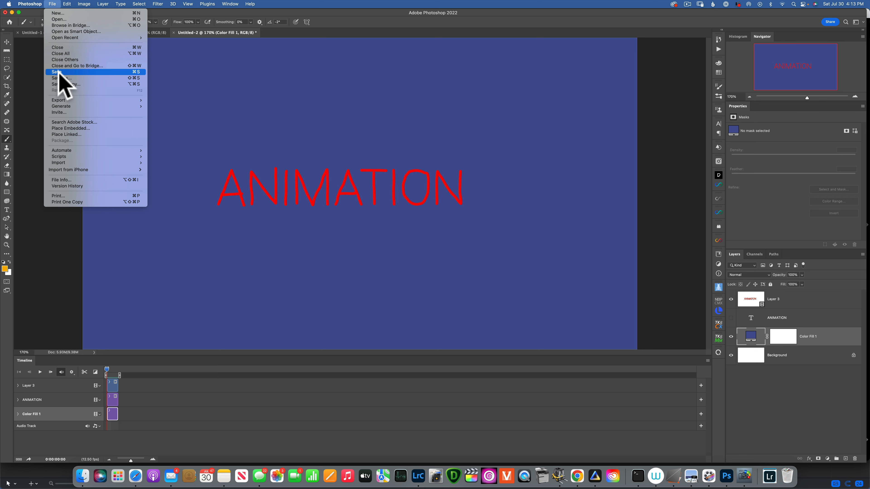
mouse_move(73, 99)
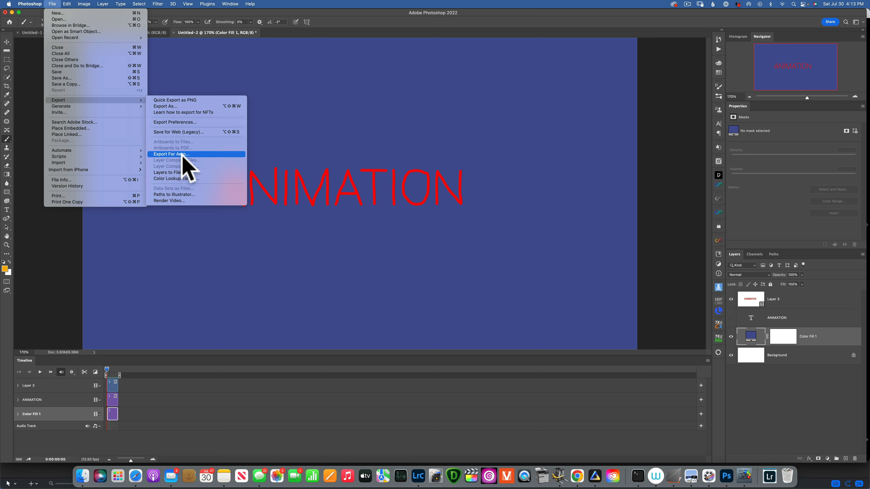
left_click(173, 131)
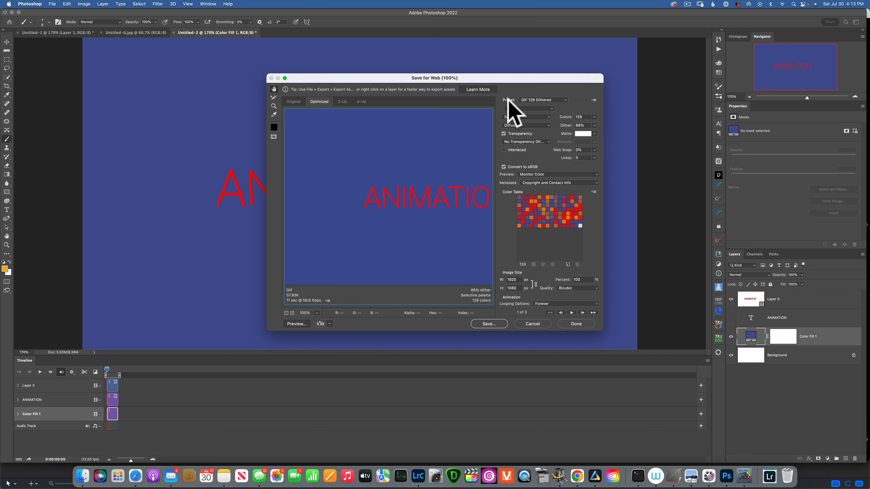
left_click(564, 100)
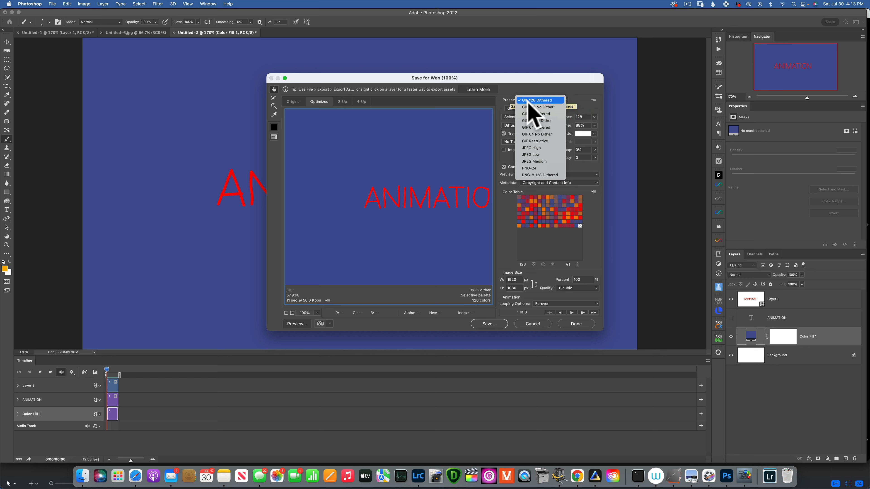
left_click(552, 100)
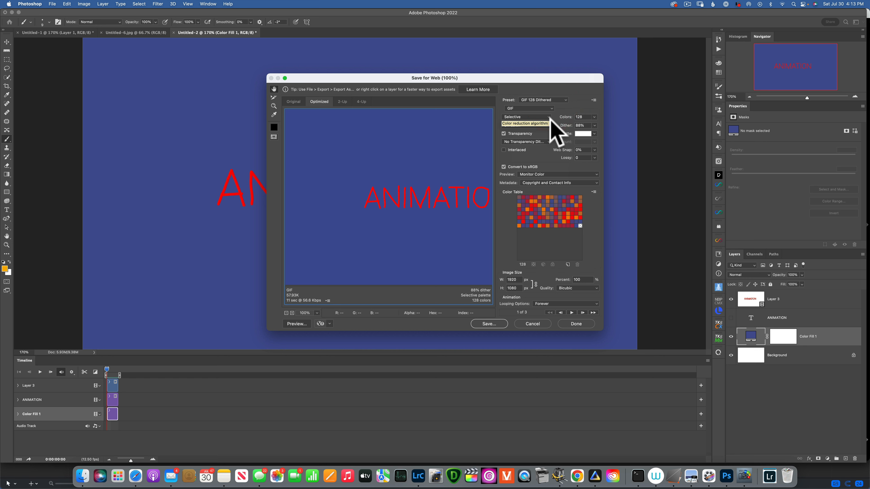
left_click(549, 108)
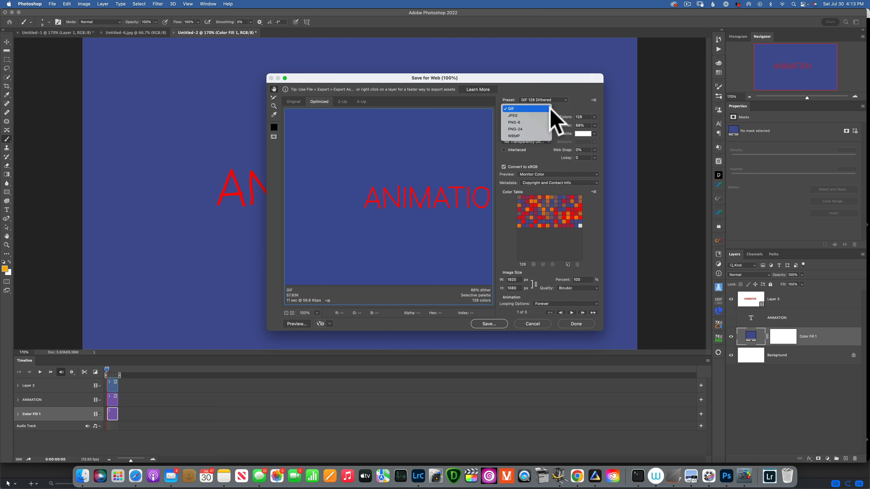
left_click(529, 108)
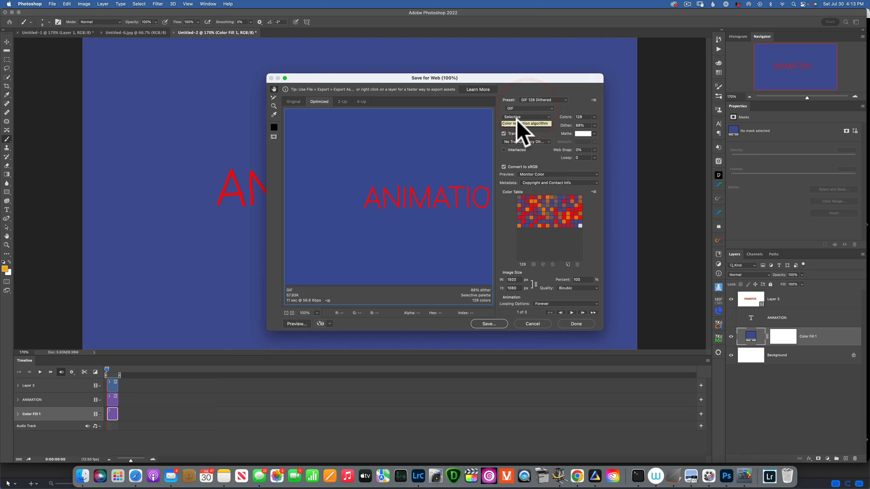
left_click(595, 117)
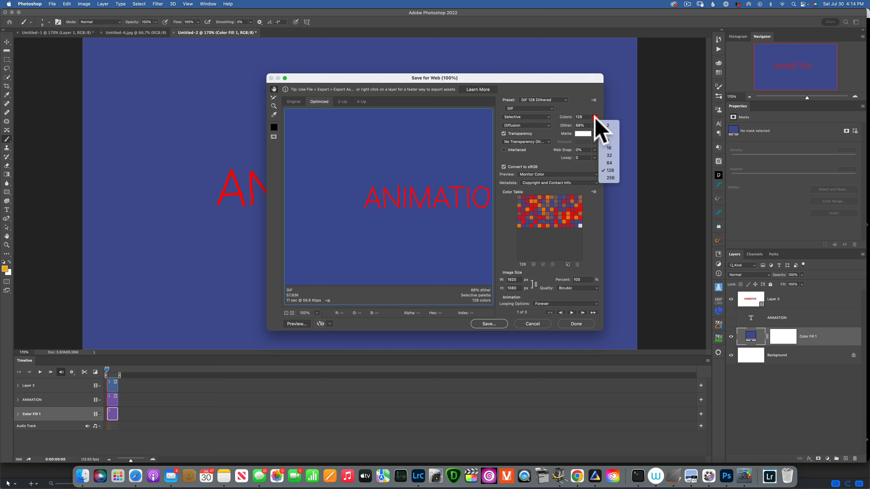
left_click(610, 171)
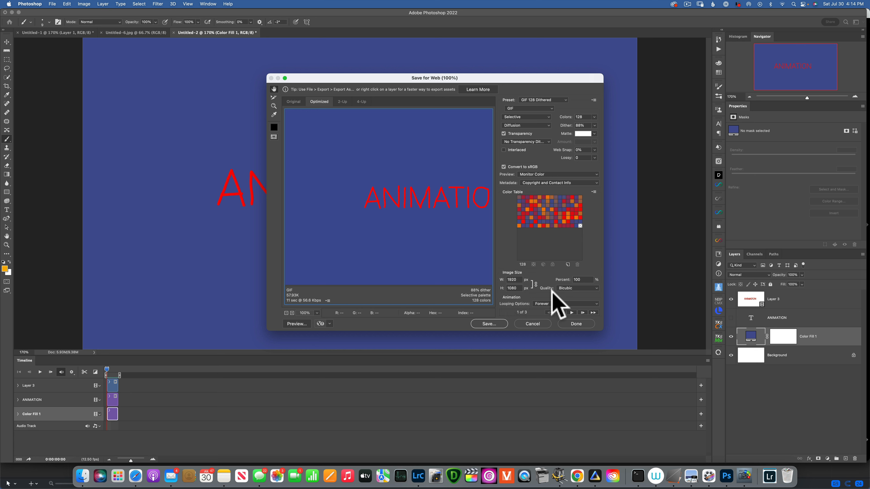
- Review the image resampling quality options for the GIF export and choose Bicubic
left_click(596, 288)
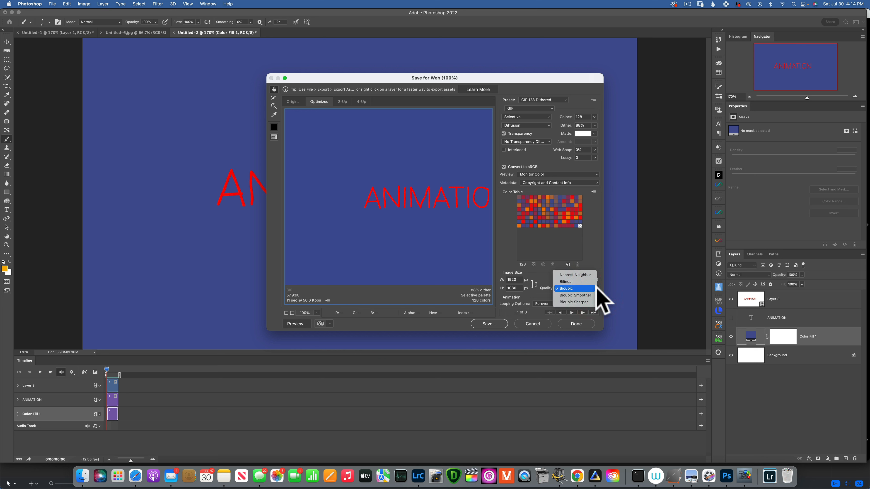
left_click(574, 288)
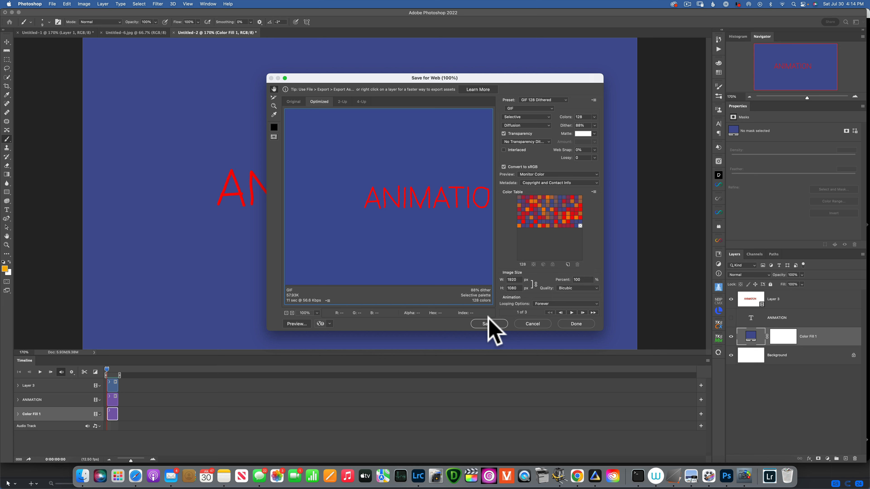
- Switch to Finder, open the Desktop folder and show its files as icons to locate Untitled-1.gif
left_click(83, 476)
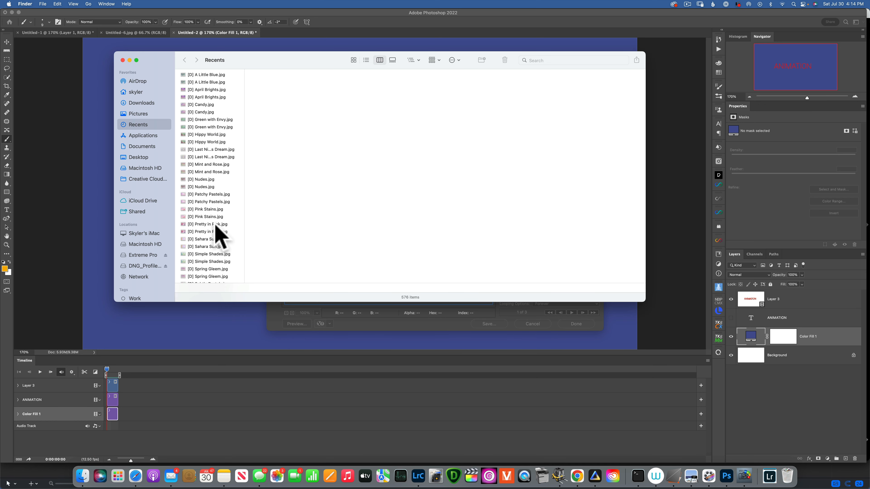
scroll(168, 247, "down", 5)
scroll(168, 247, "up", 5)
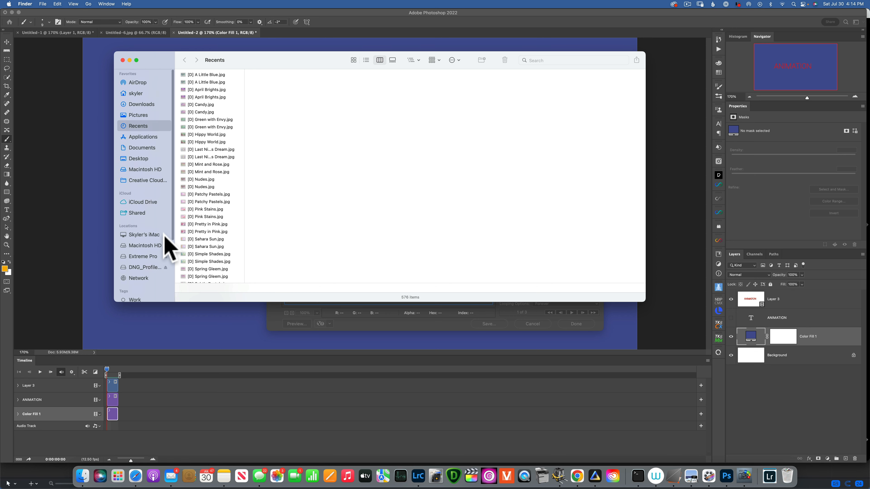
left_click(138, 158)
left_click(141, 157)
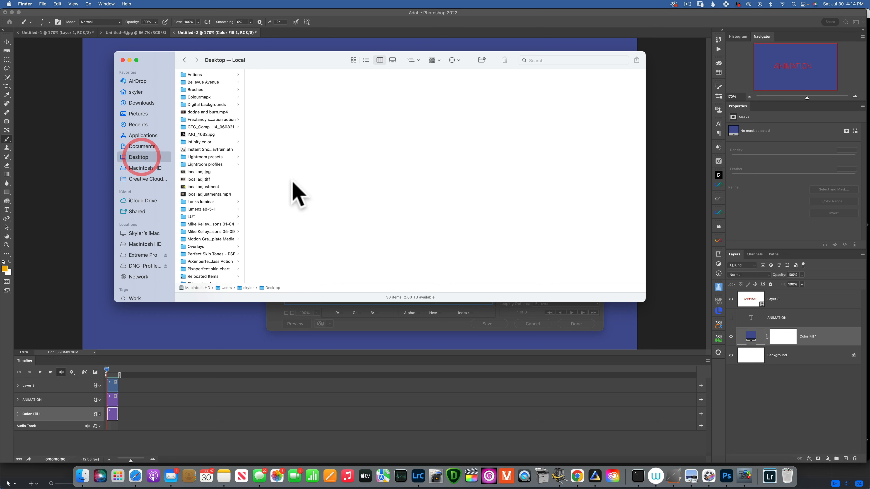
left_click(353, 60)
scroll(363, 203, "down", 2)
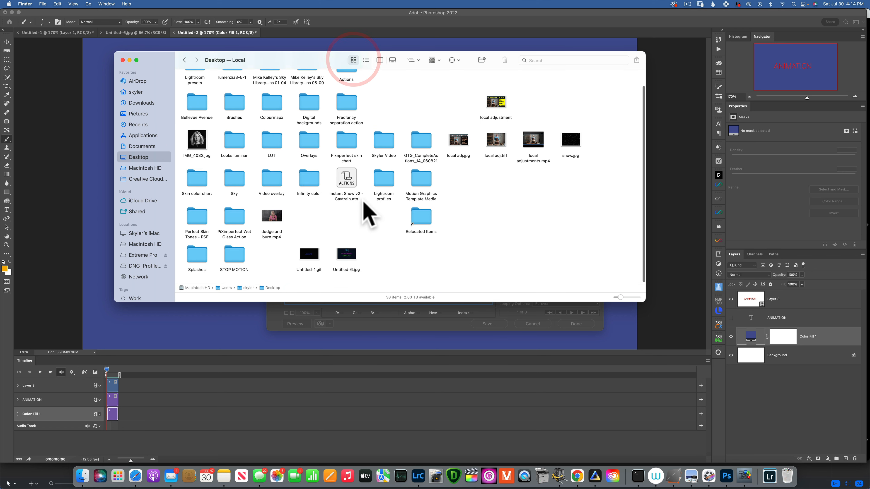
- Open Untitled-1.gif from the Desktop folder in Safari to view the animation
right_click(310, 257)
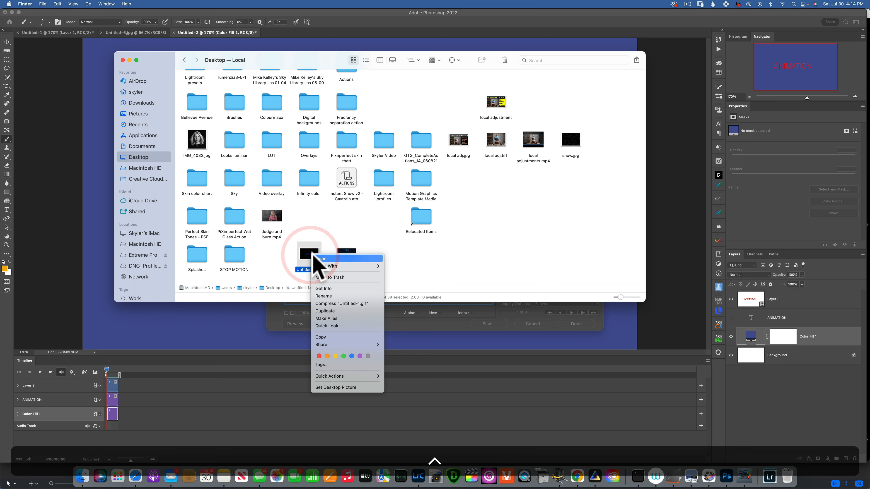
mouse_move(339, 267)
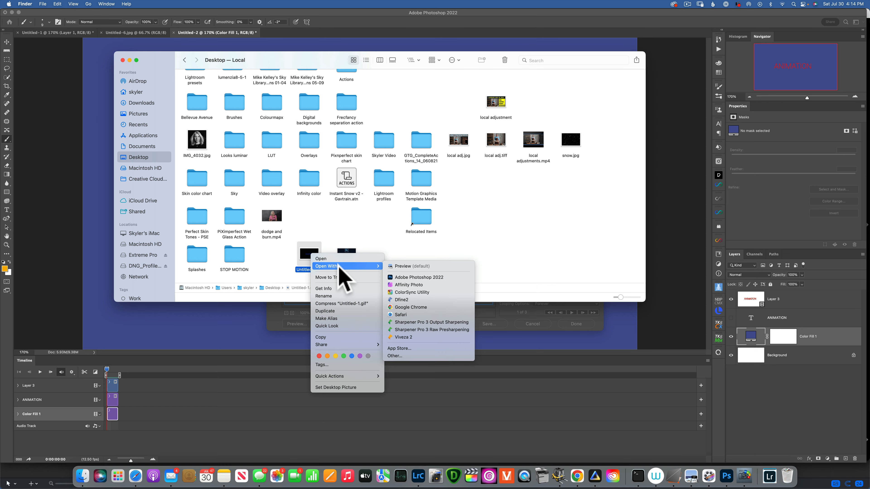
left_click(420, 314)
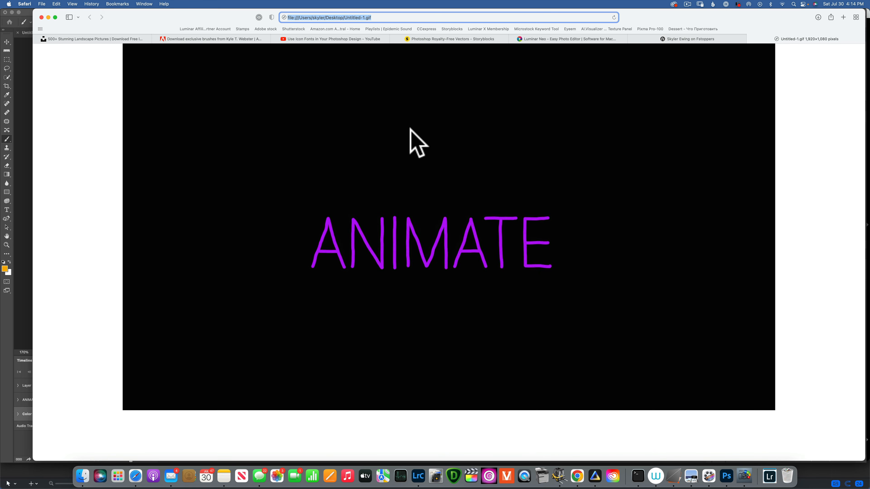